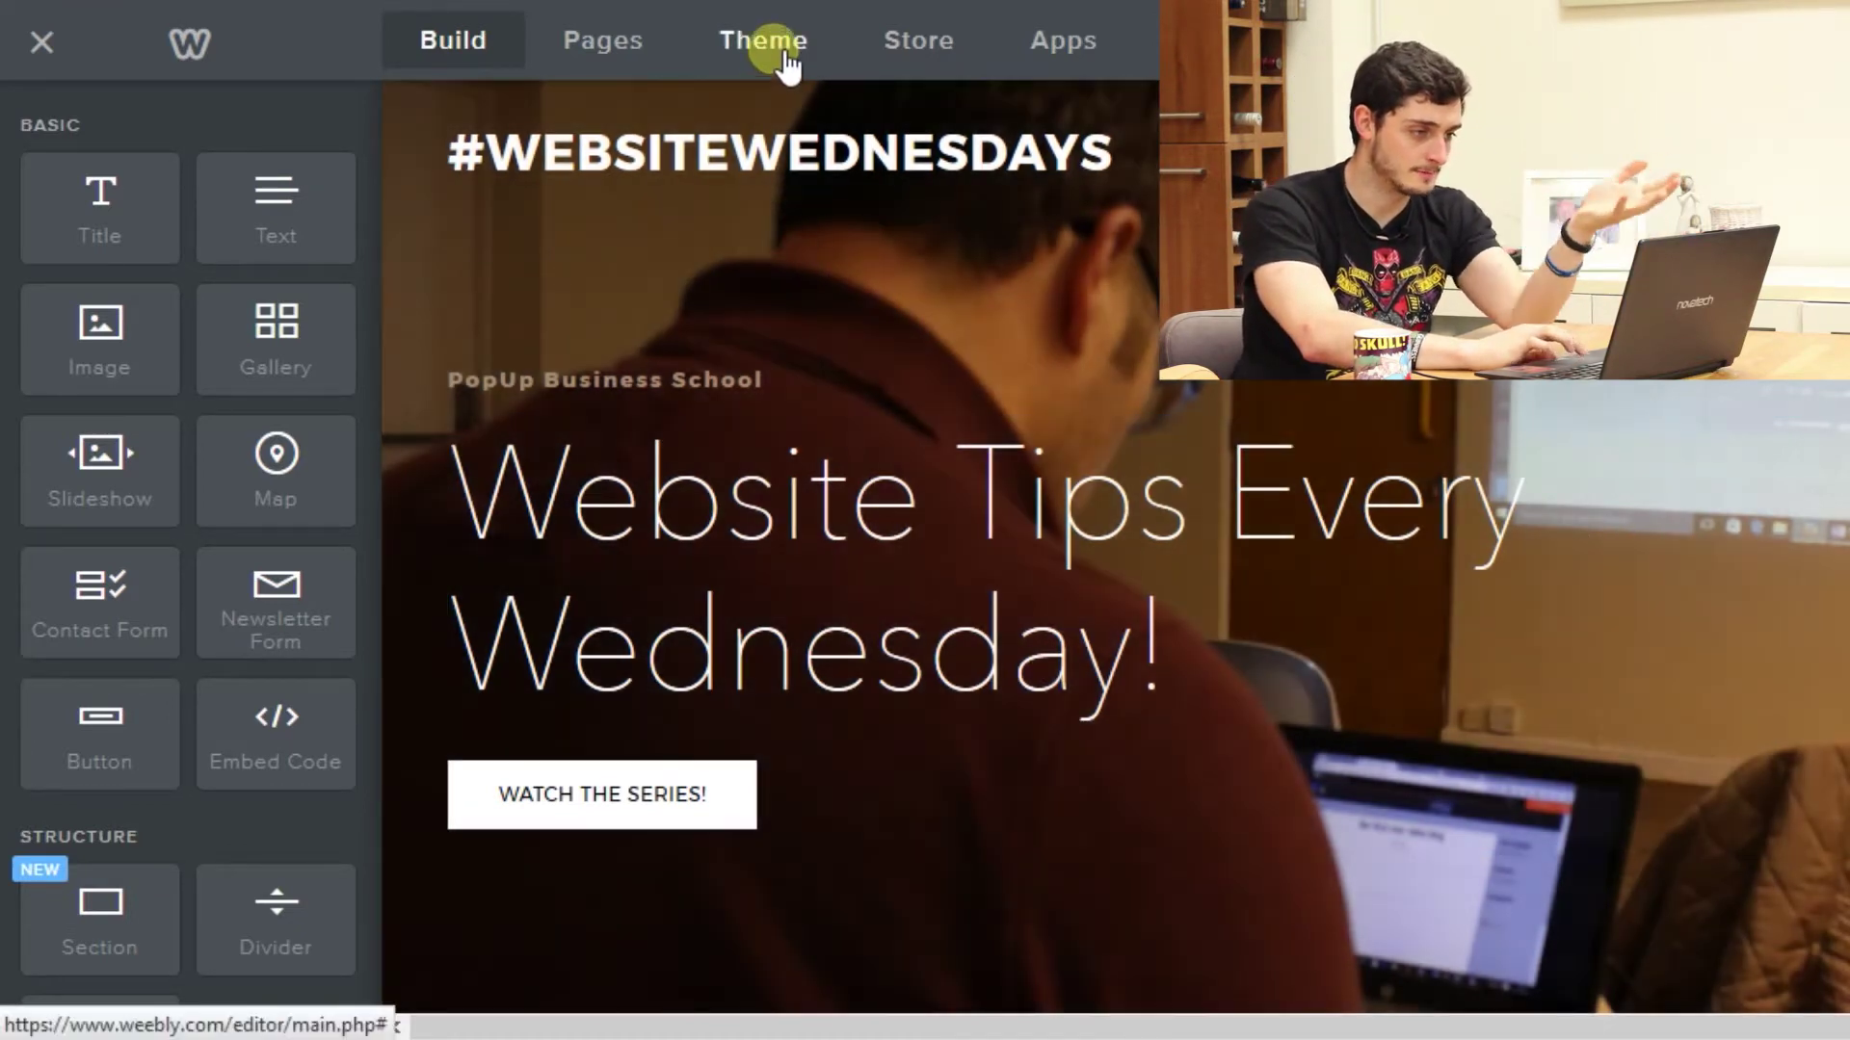
Step: Open the Theme settings from the Weebly editor's top bar
click(782, 60)
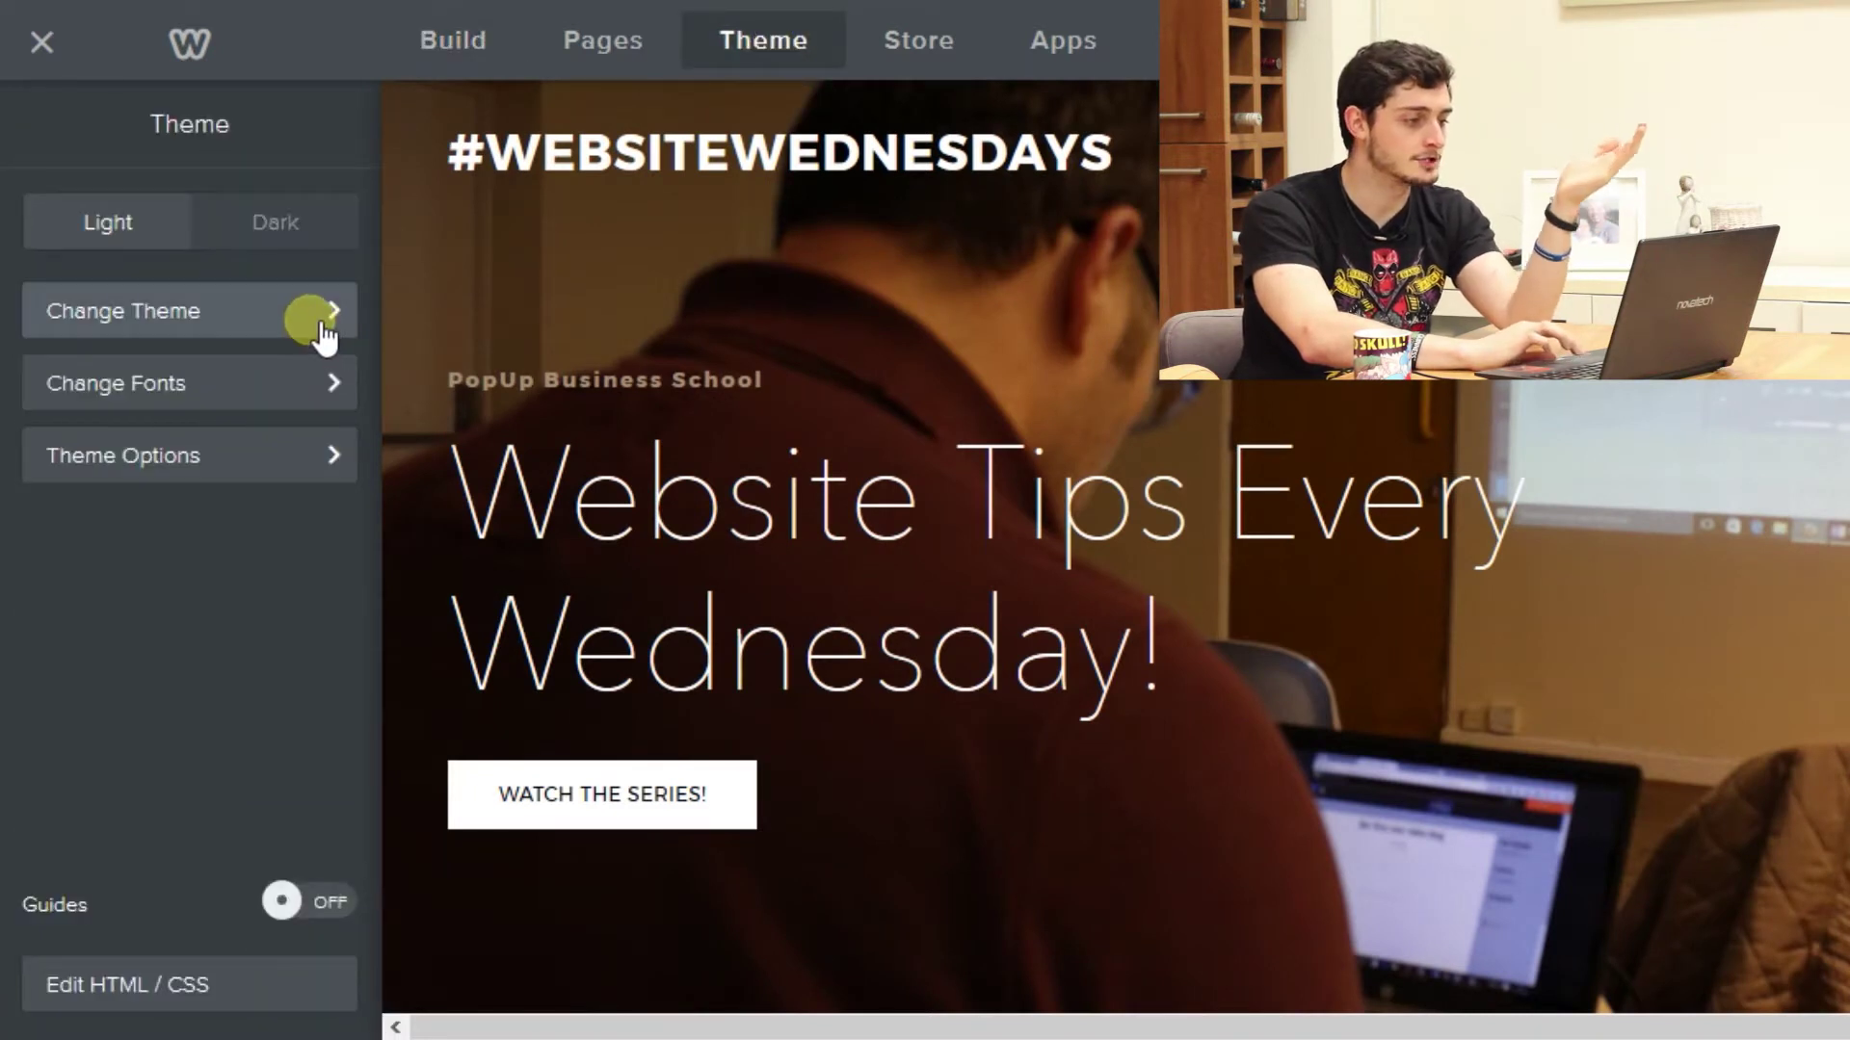
Step: Browse the Business themes in the gallery and apply the Olivia Misa – Paper theme
click(253, 334)
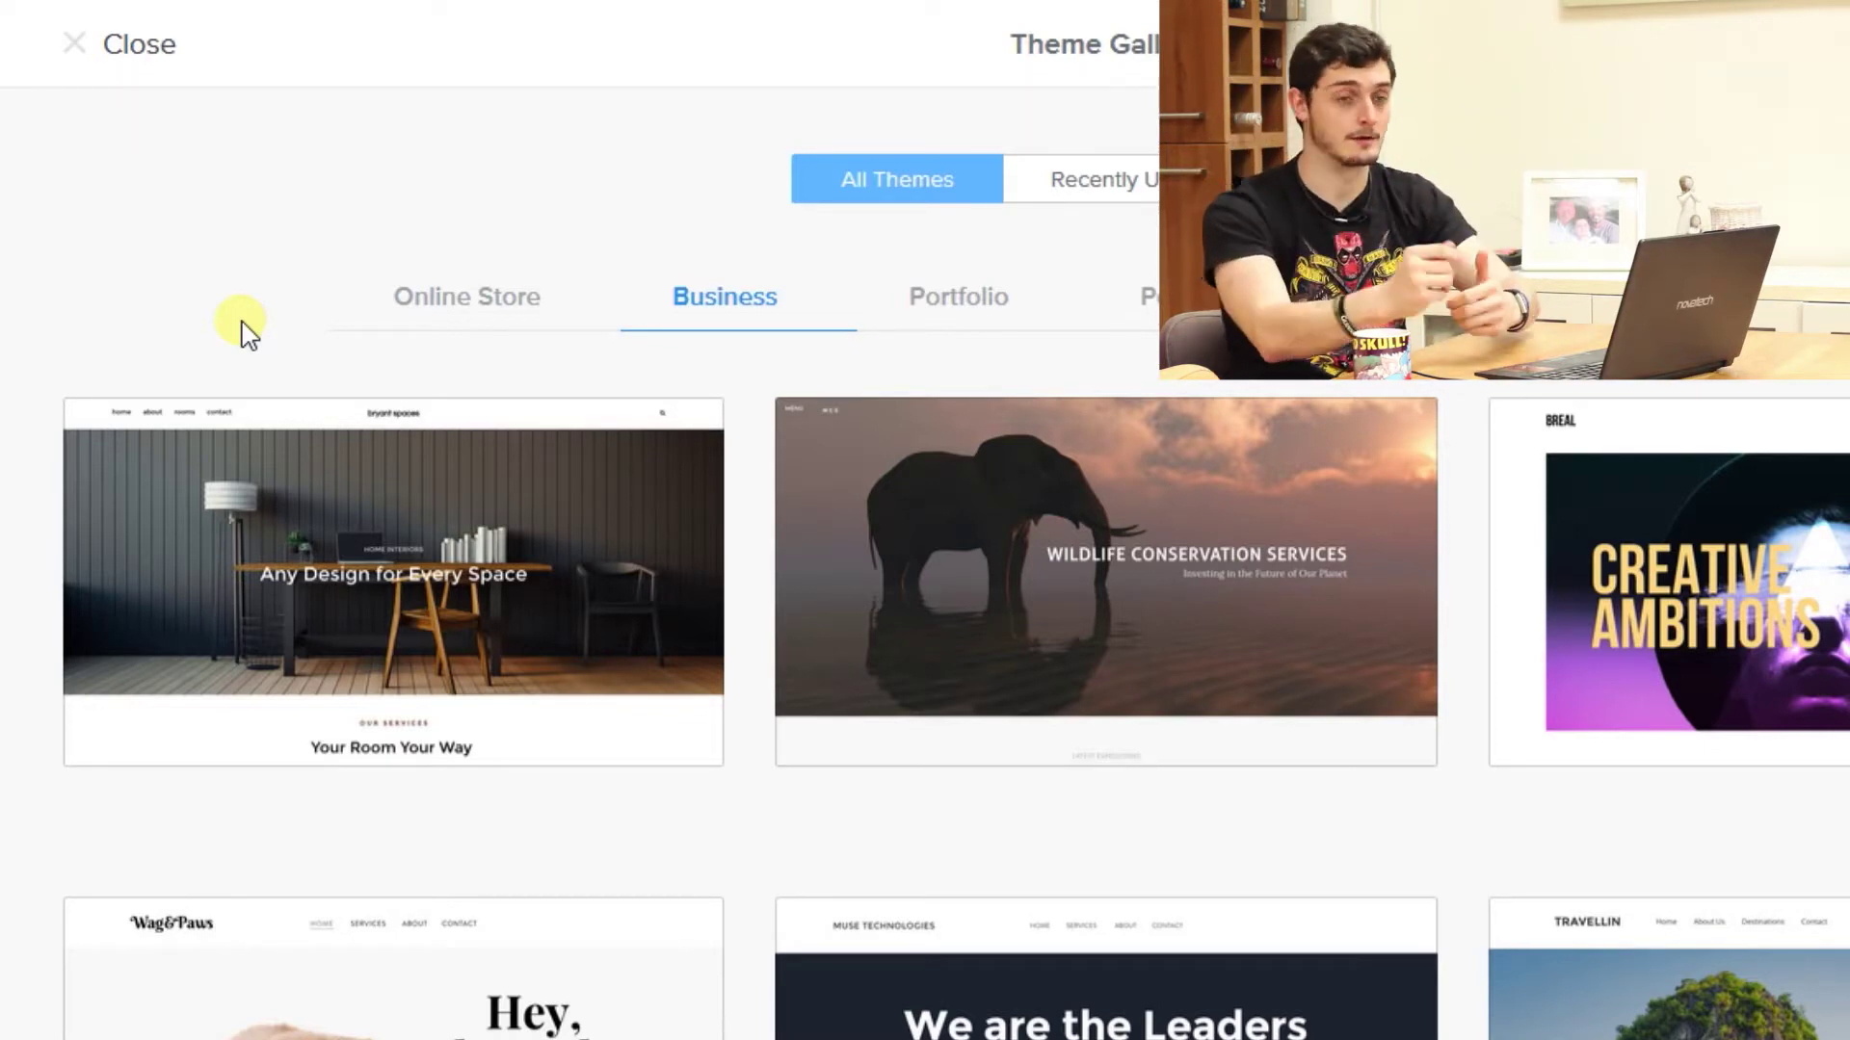
scroll(867, 702, down, 4)
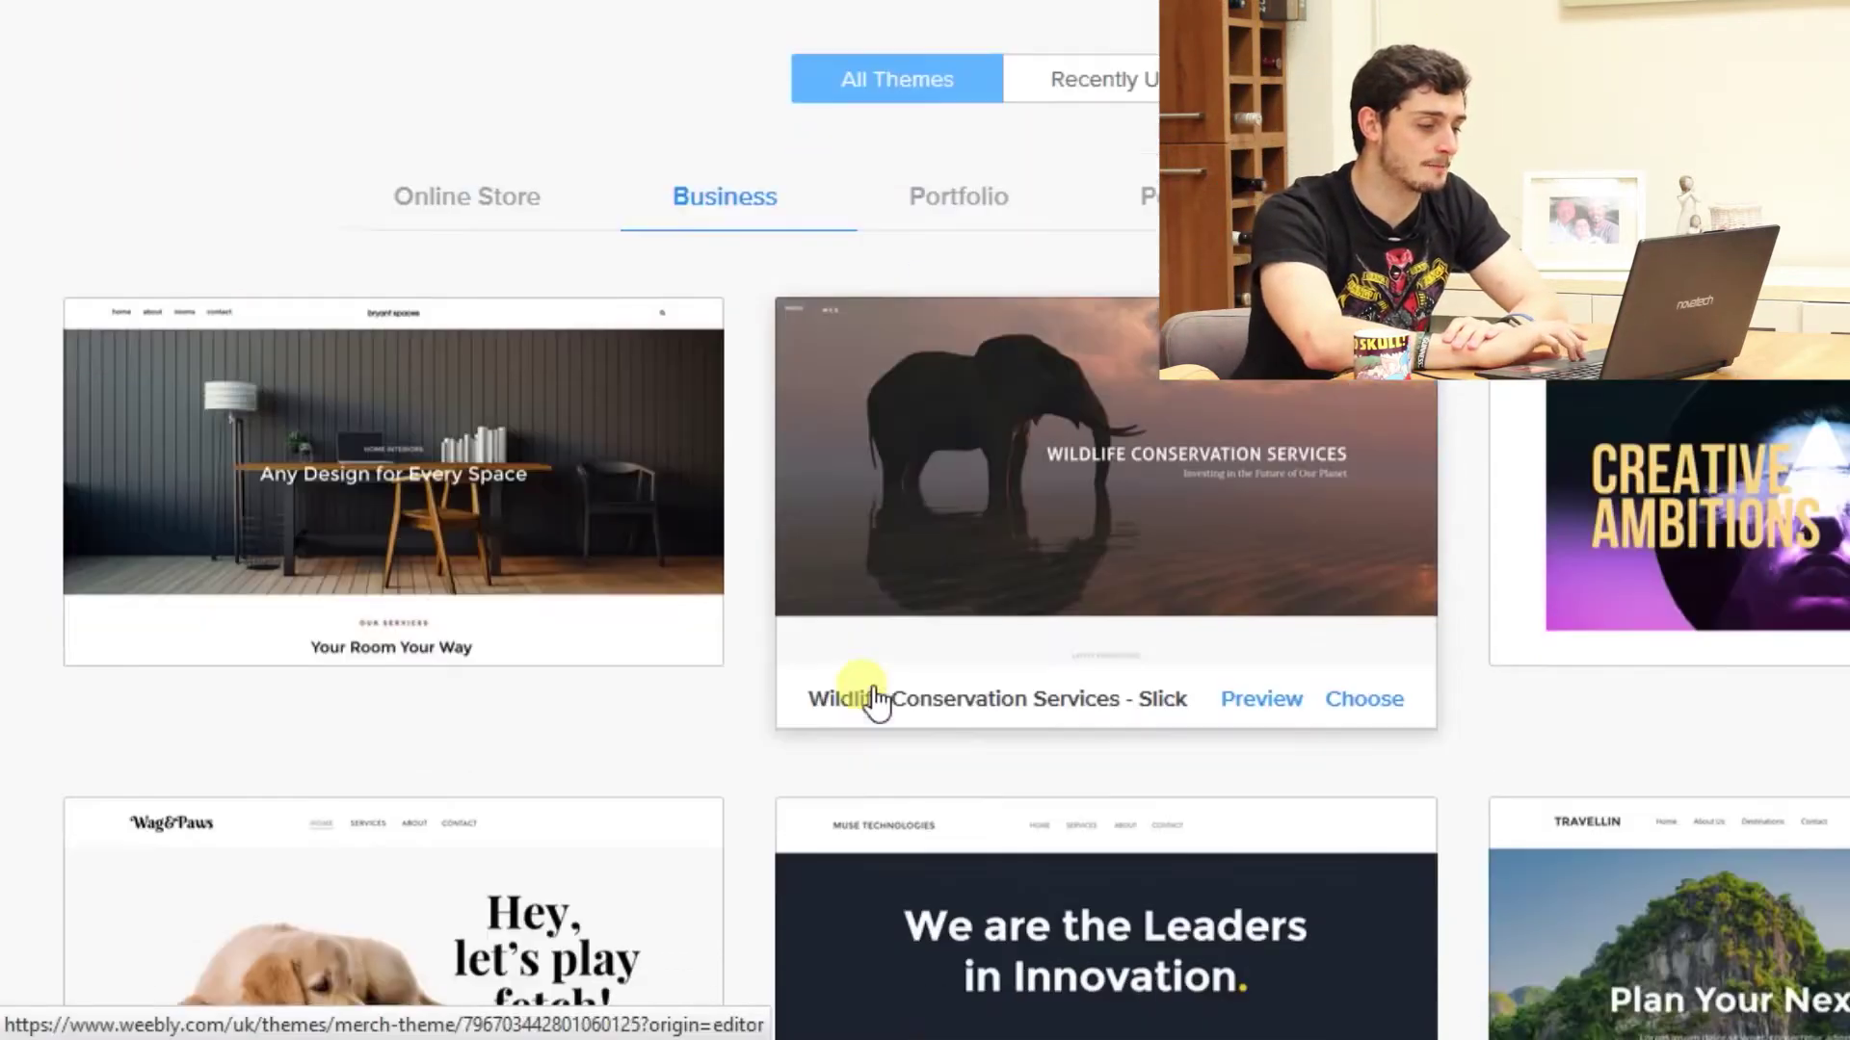
scroll(877, 703, down, 8)
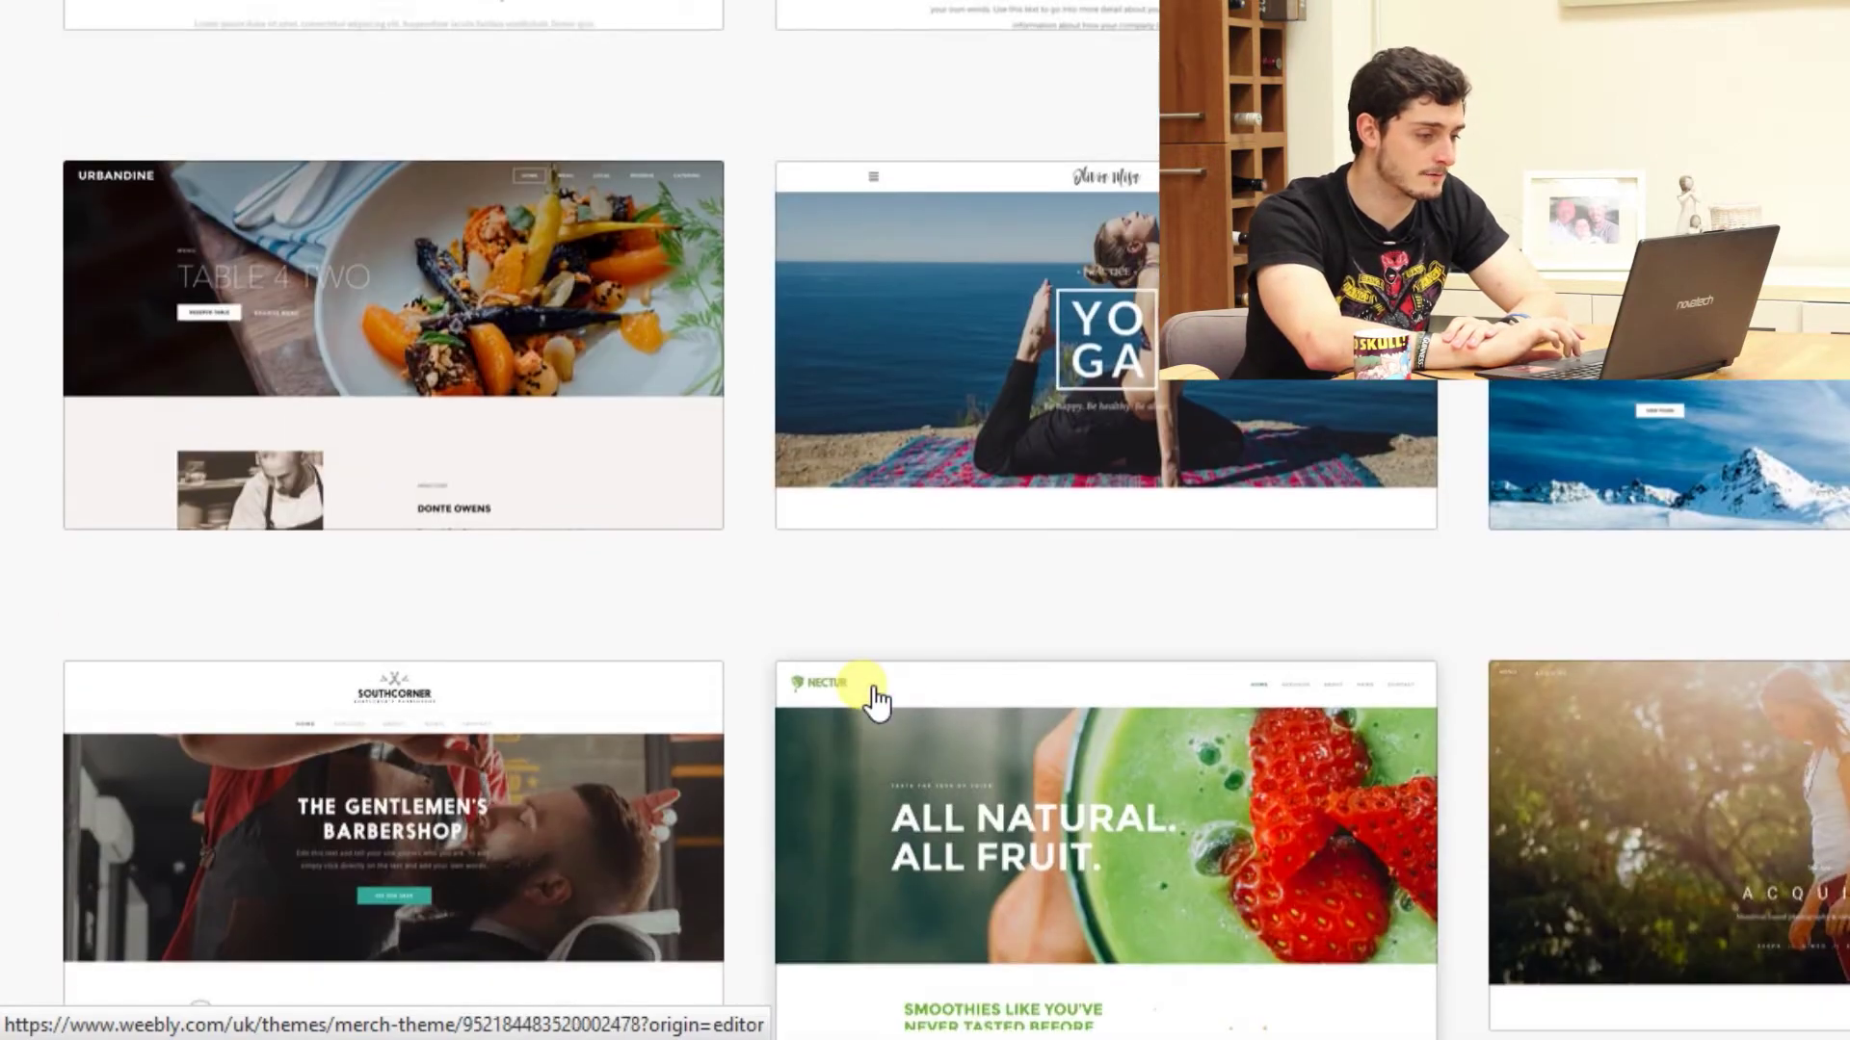
scroll(872, 698, down, 3)
scroll(867, 701, up, 2)
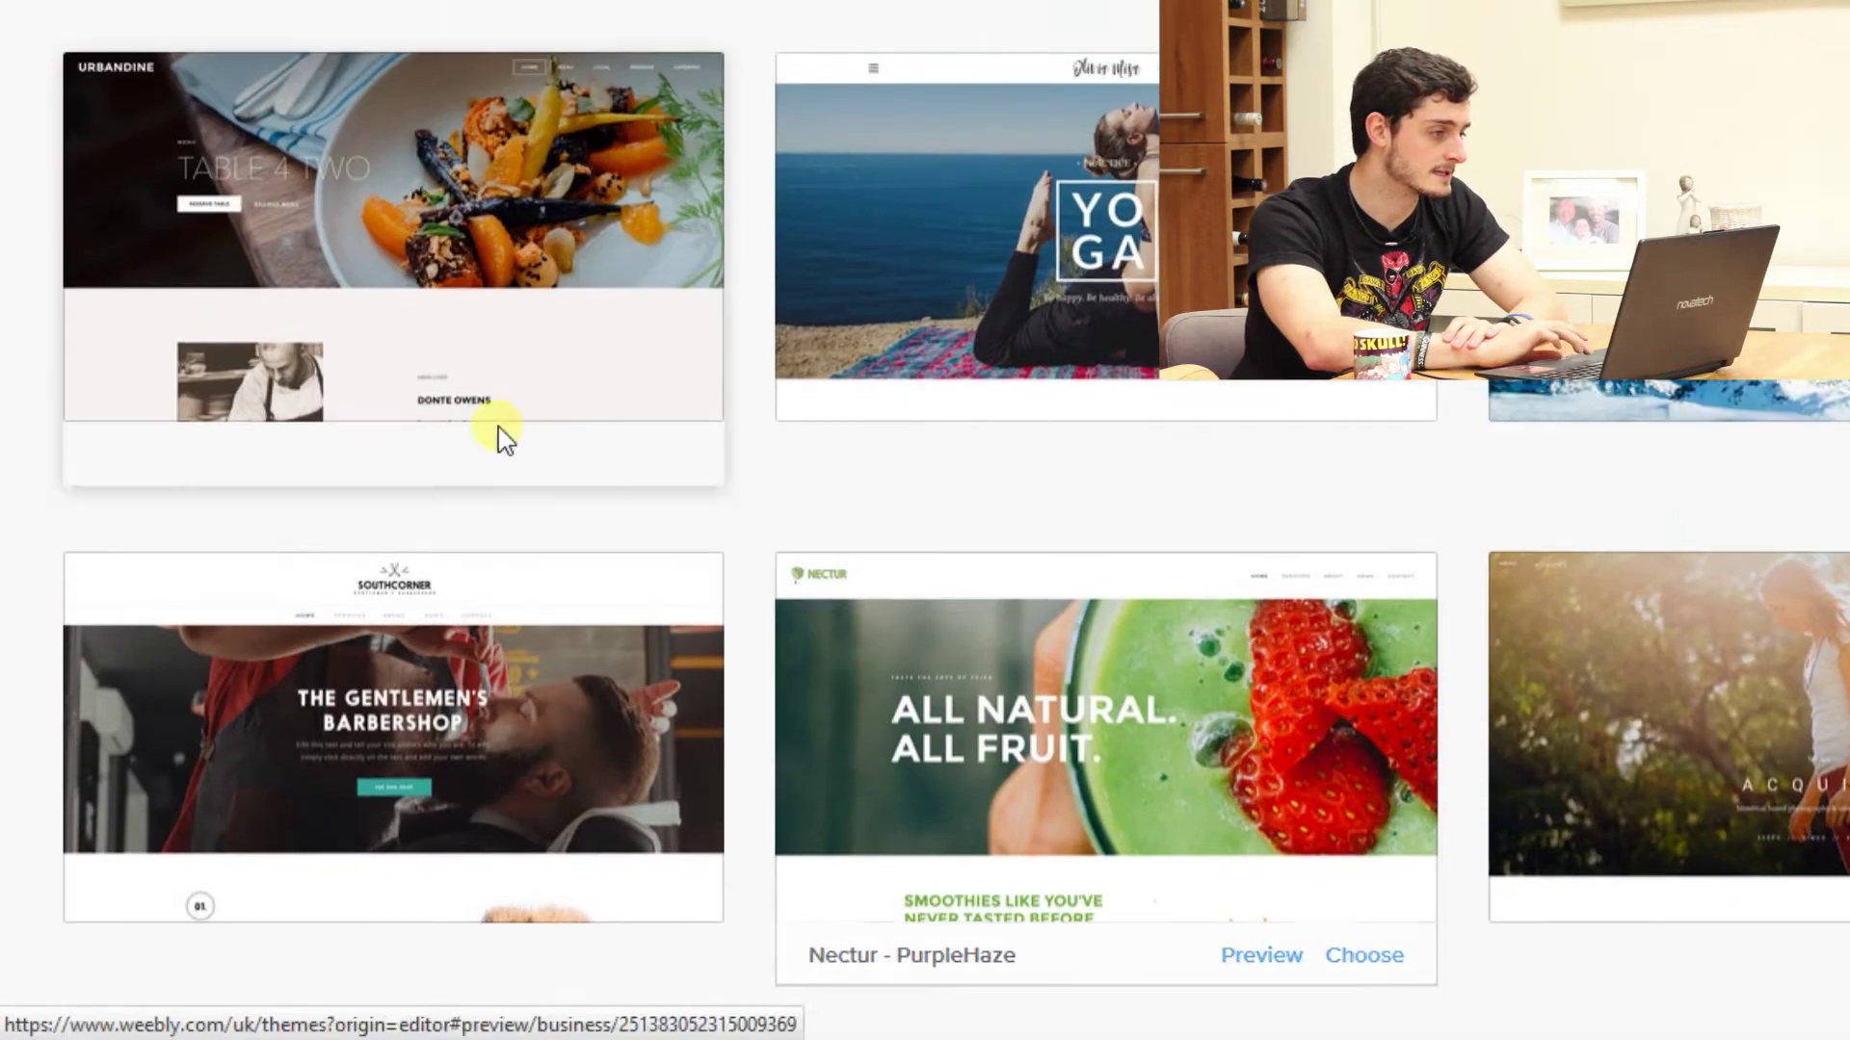
scroll(286, 292, up, 1)
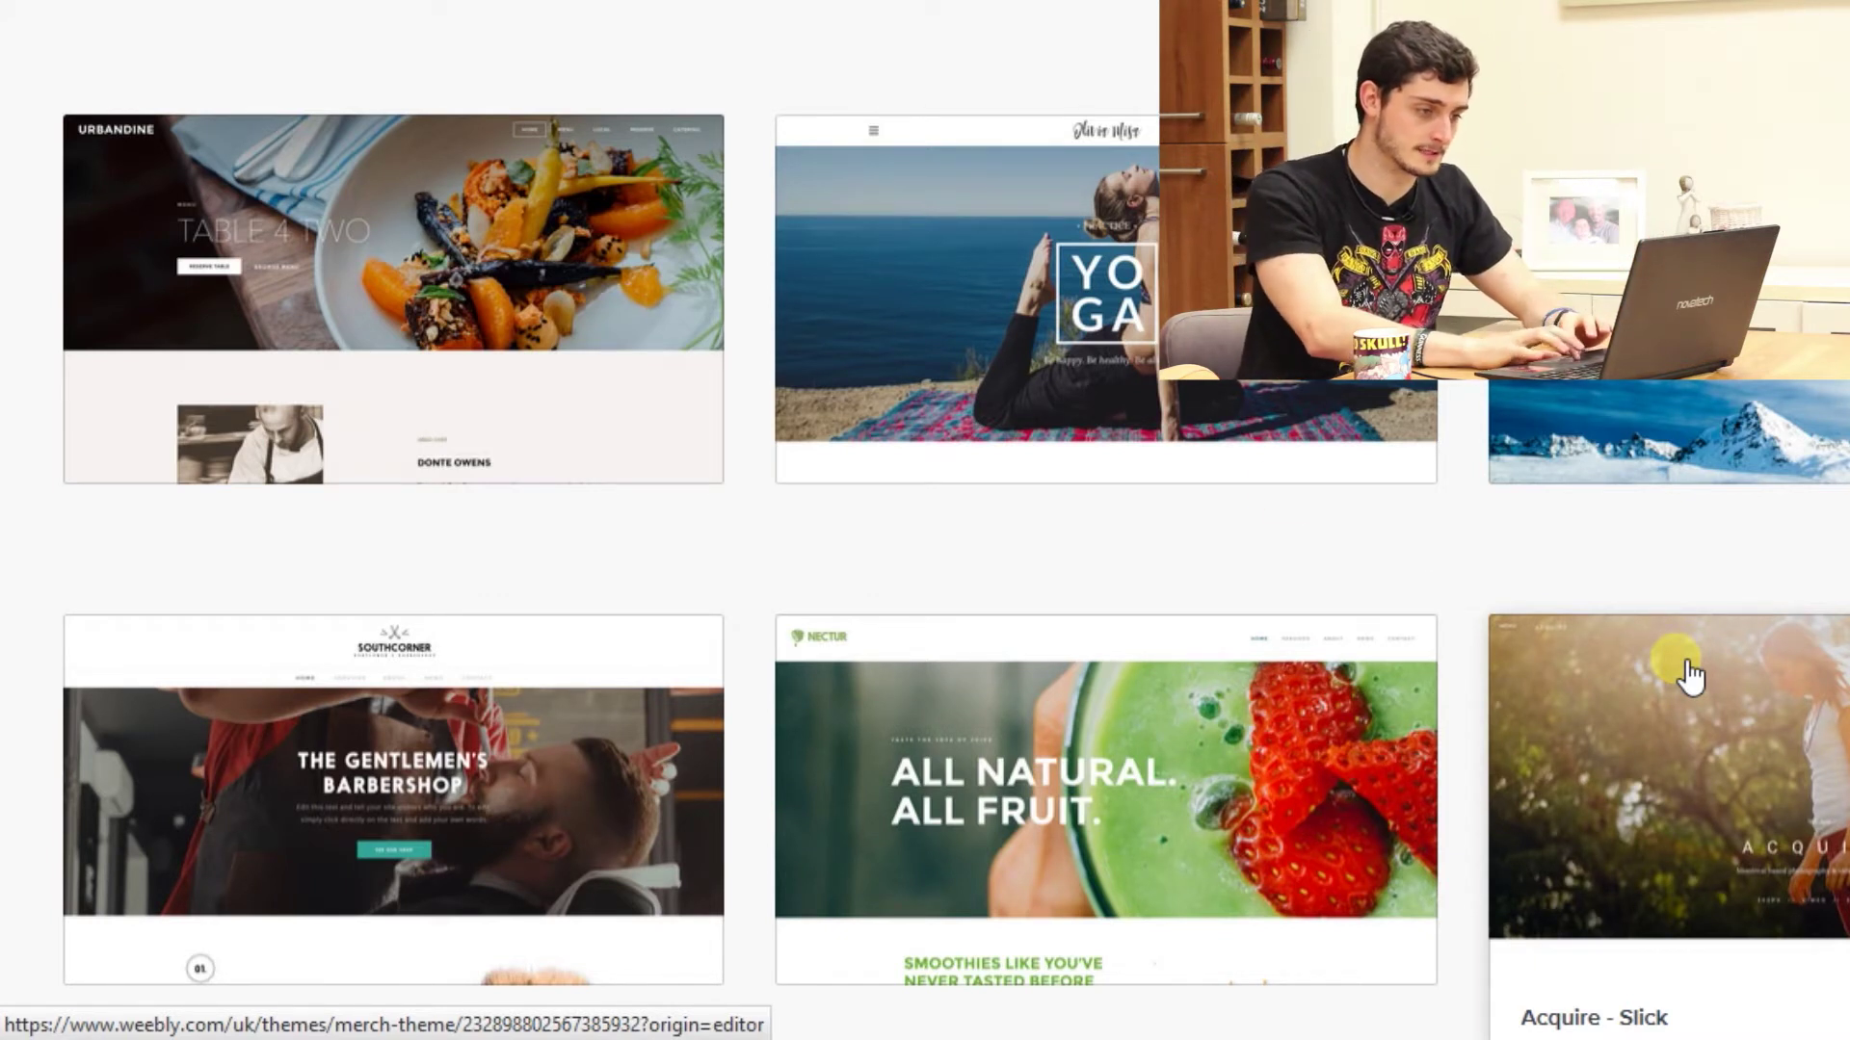
mouse_move(963, 228)
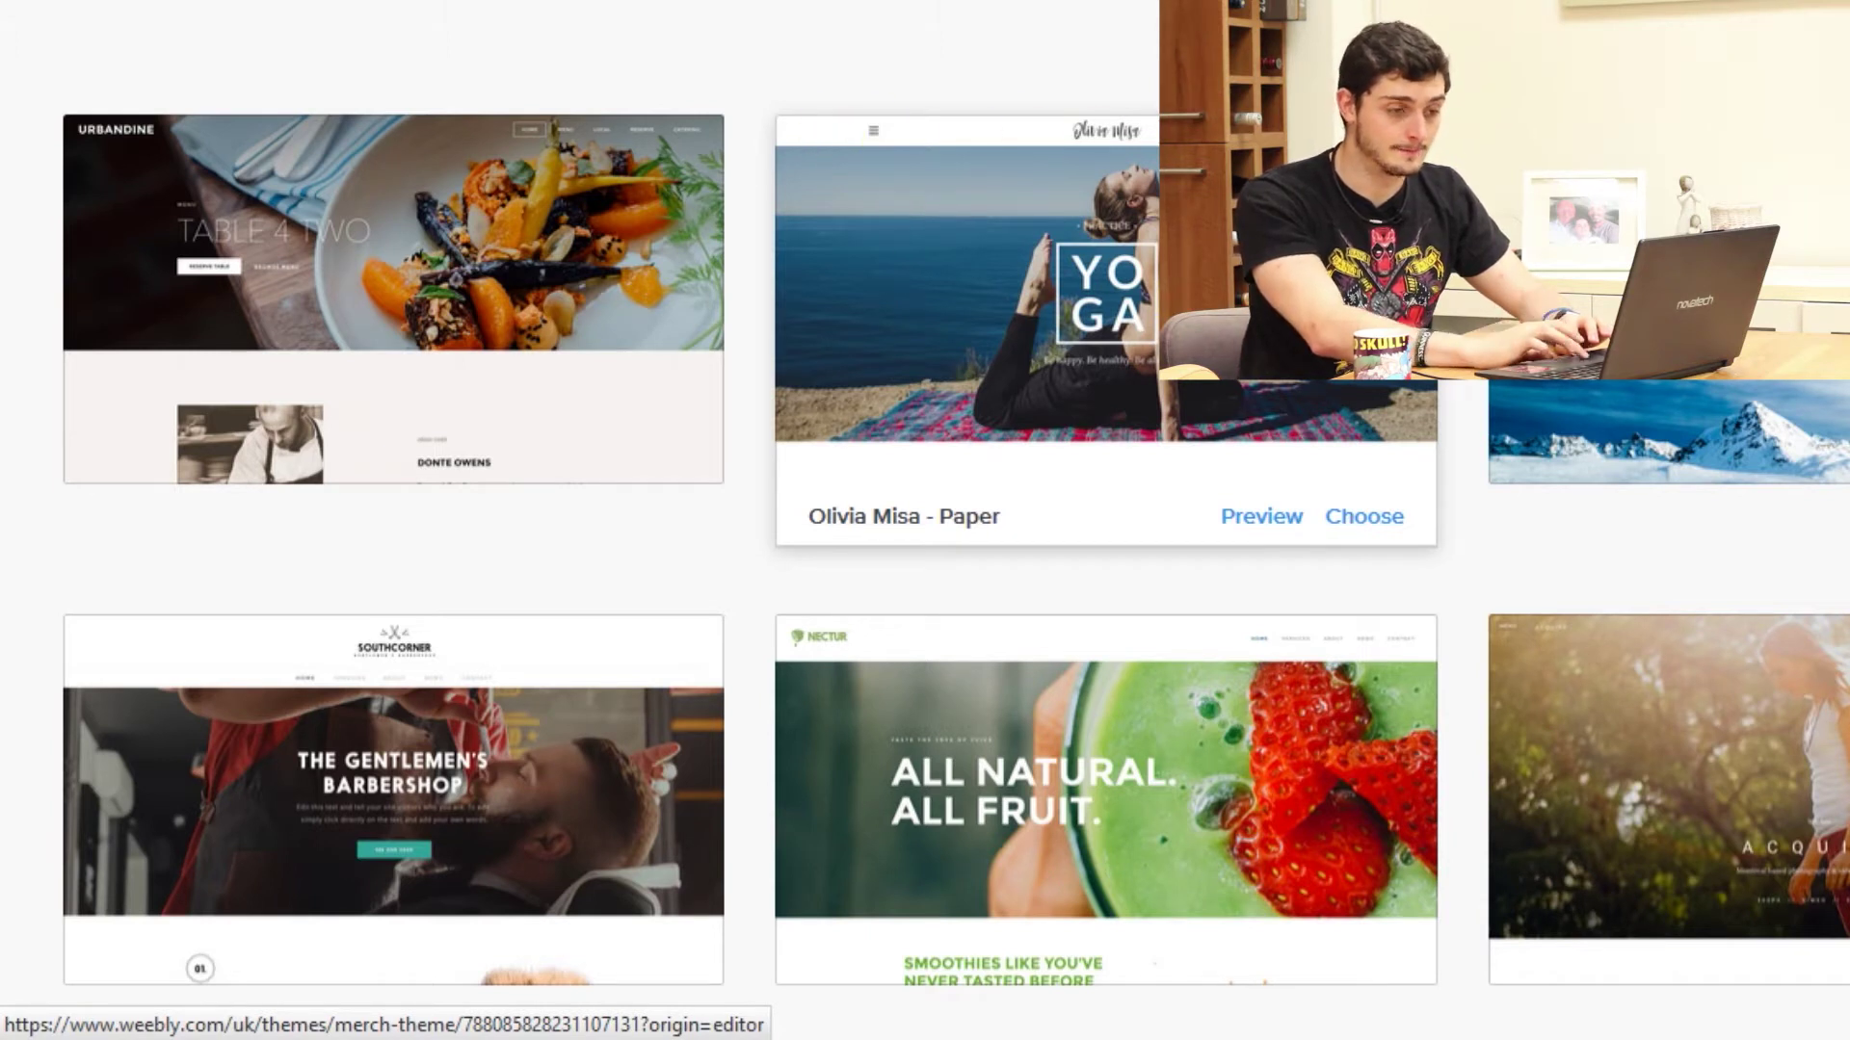
click(1358, 520)
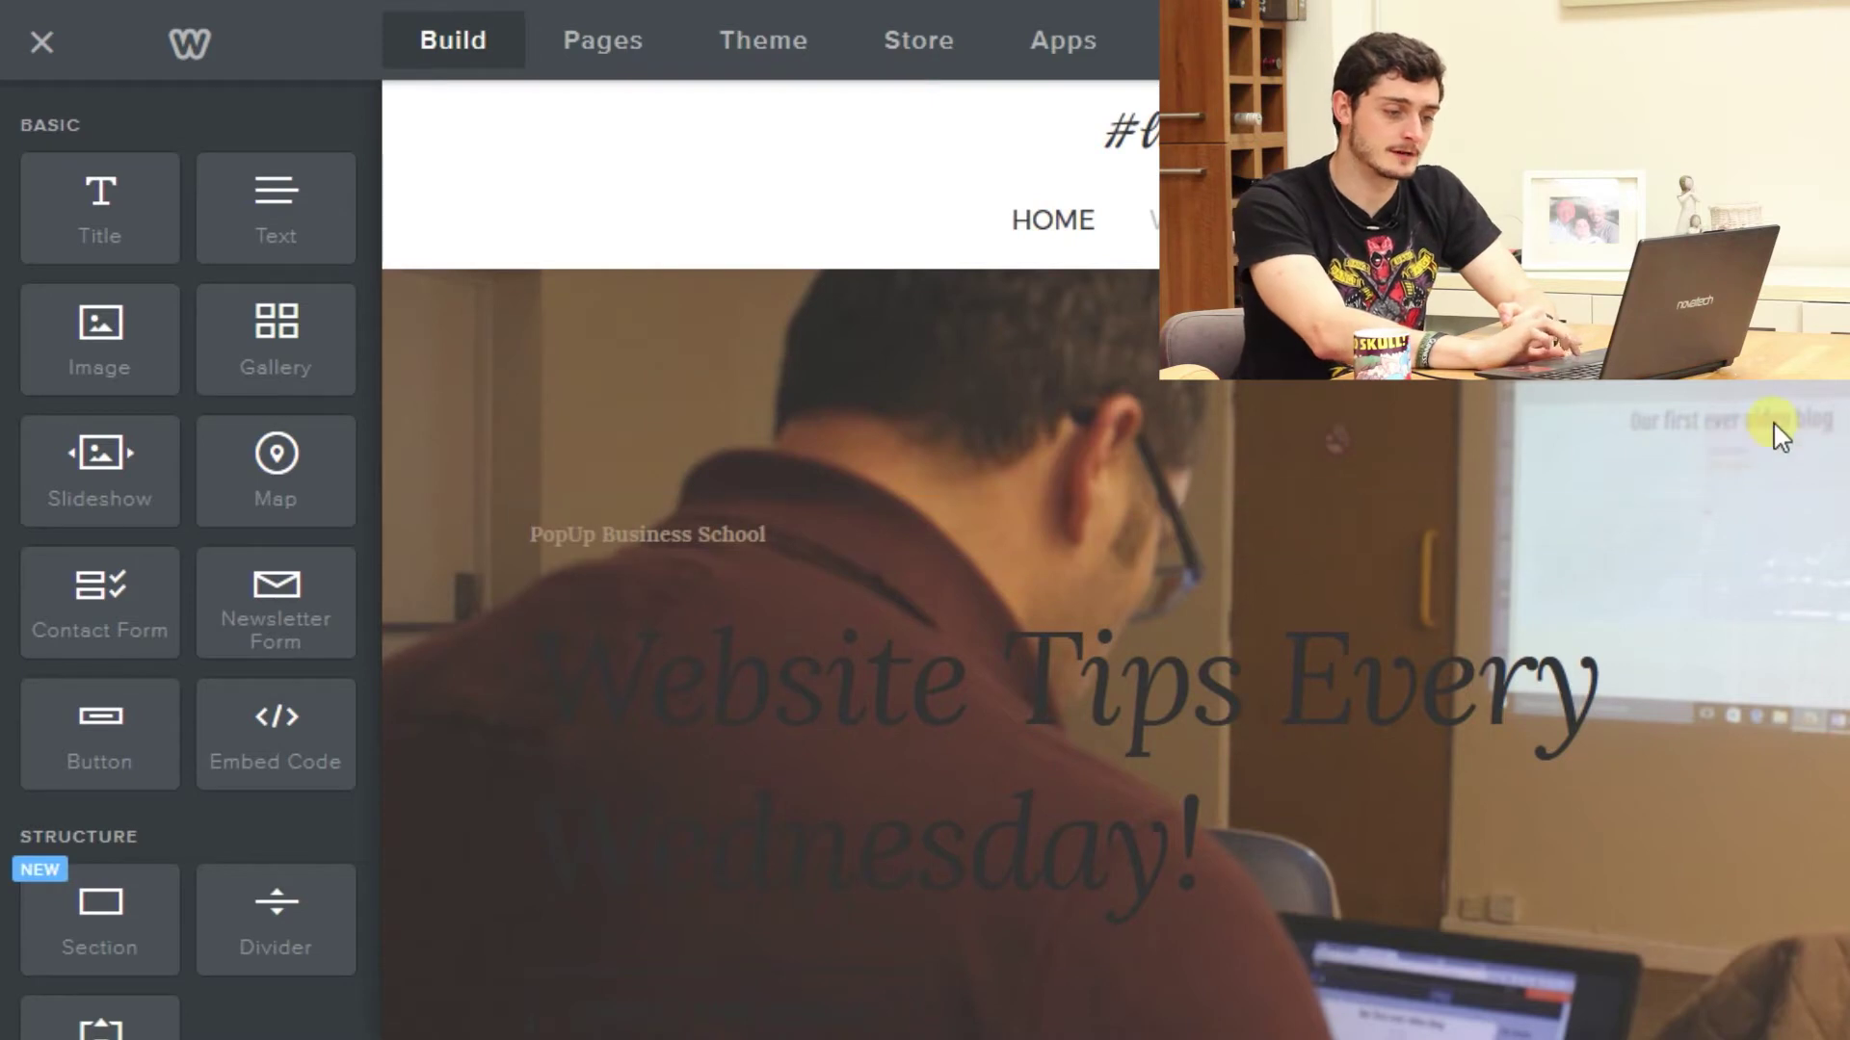
Step: Review the homepage restyled in Olivia Misa – Paper, then reopen the Theme settings
scroll(771, 578, down, 3)
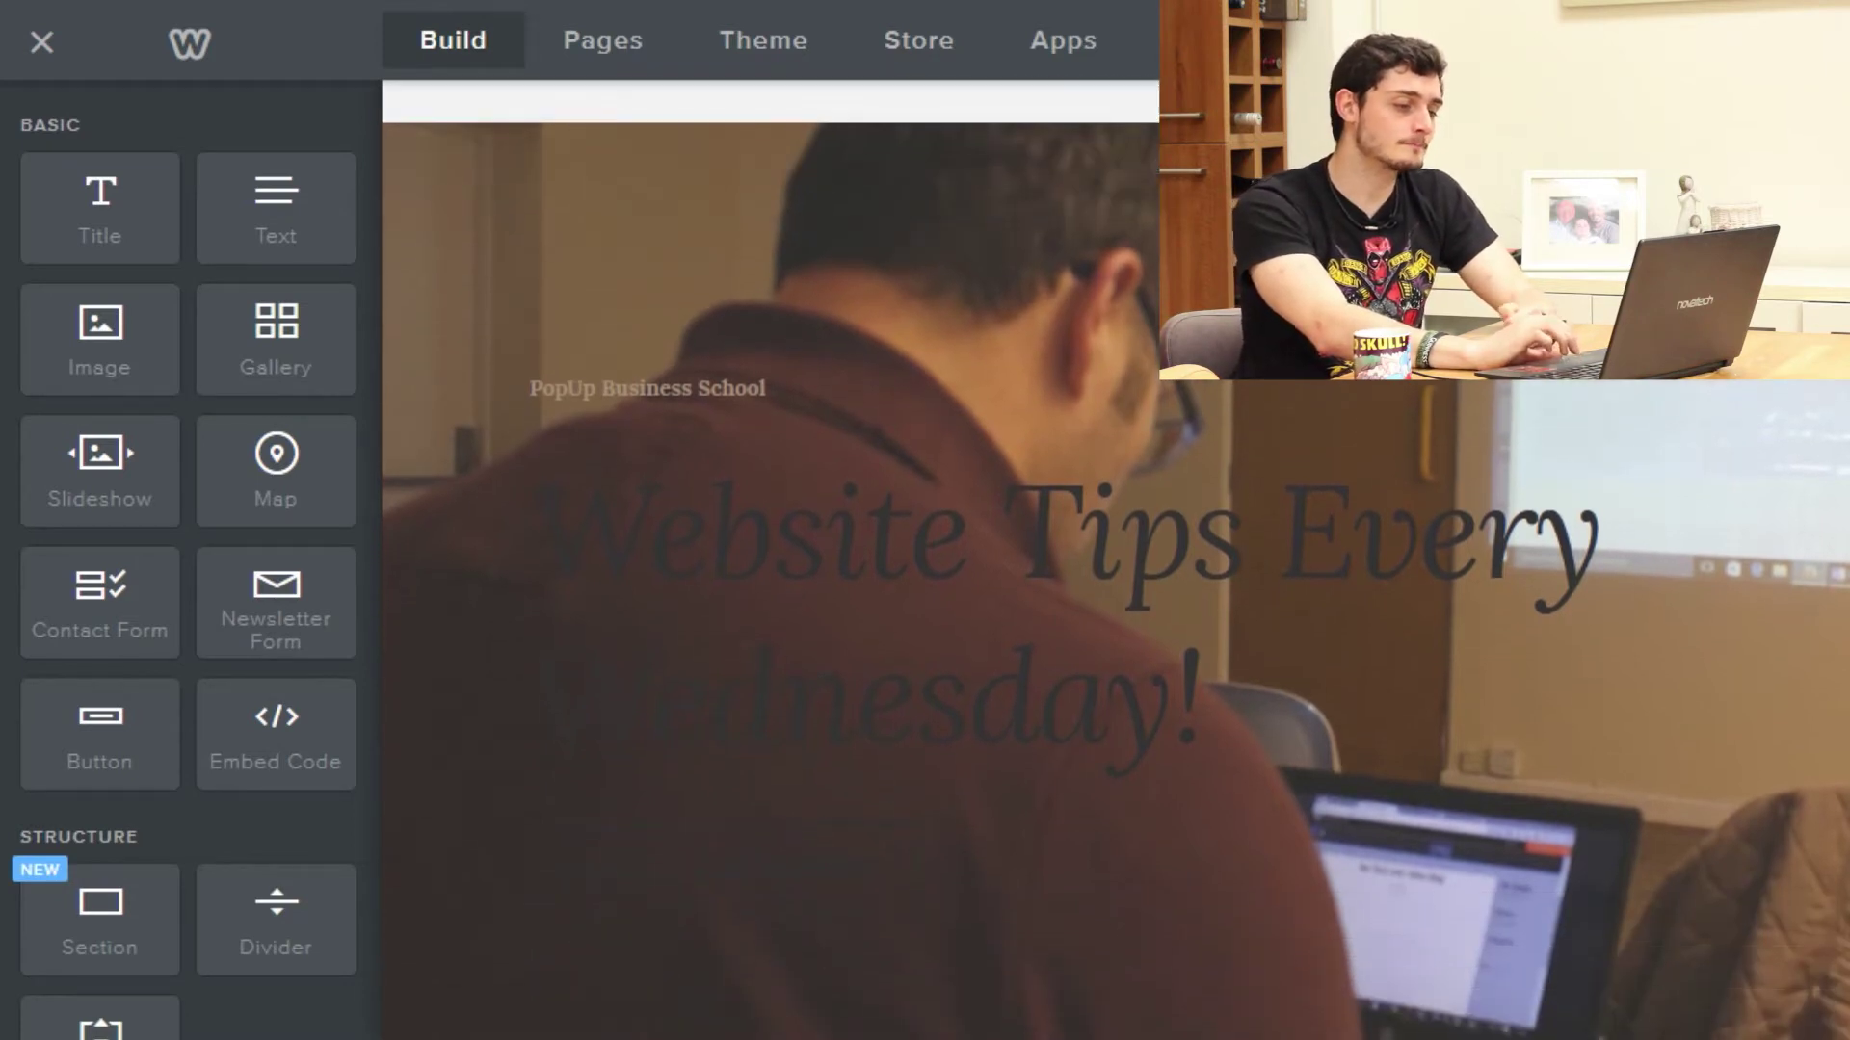
scroll(868, 482, down, 3)
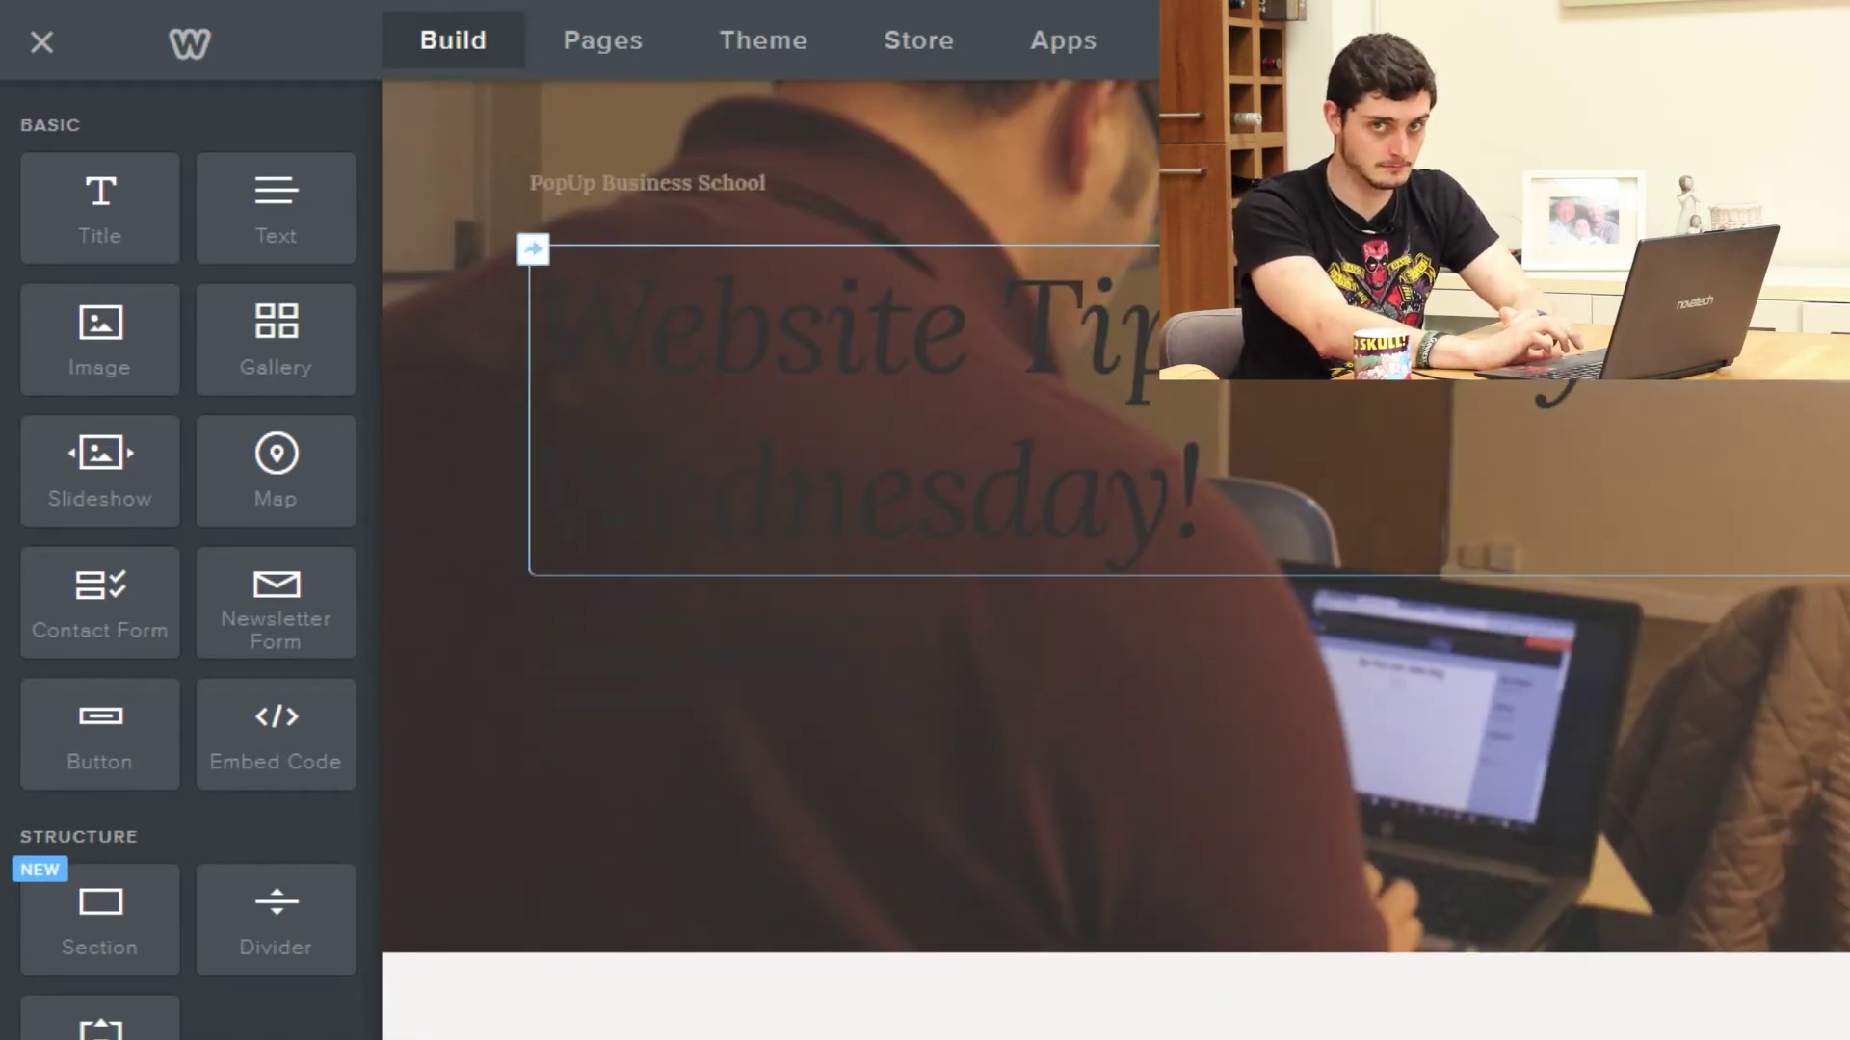
scroll(887, 661, down, 2)
scroll(888, 660, up, 4)
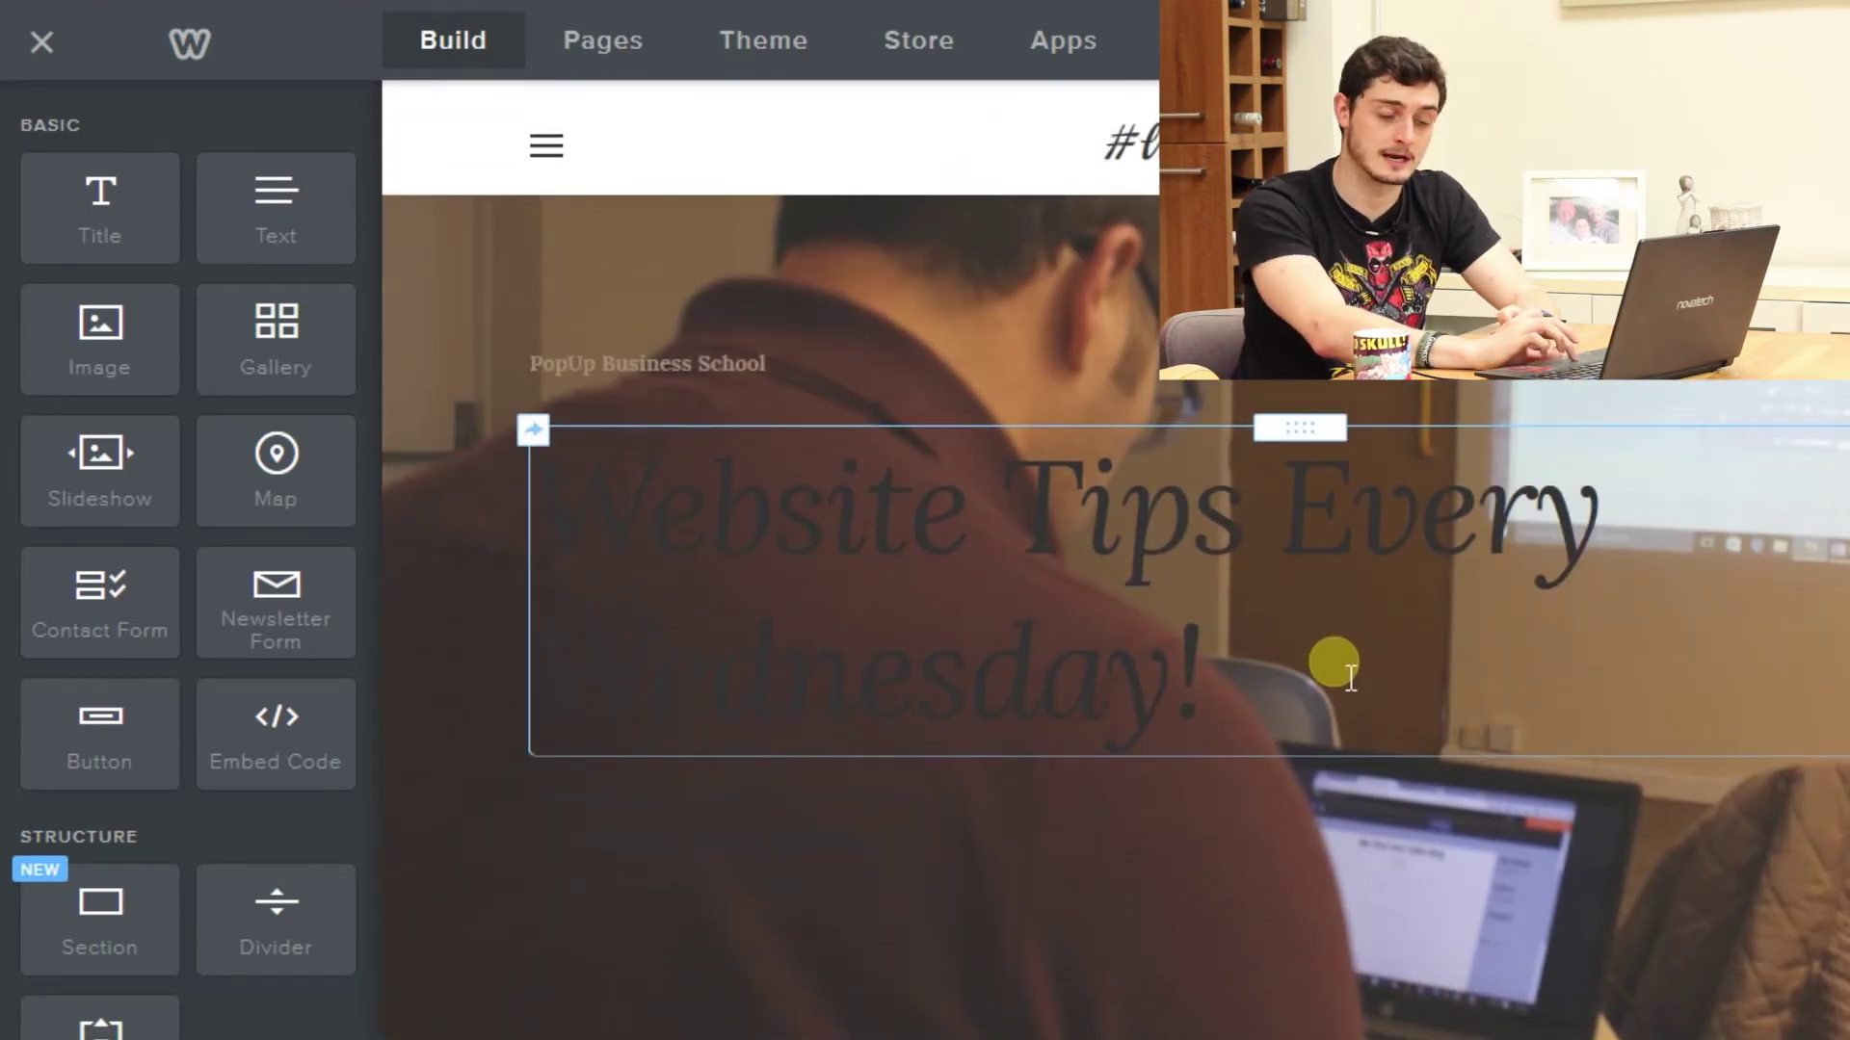
scroll(1350, 677, down, 1)
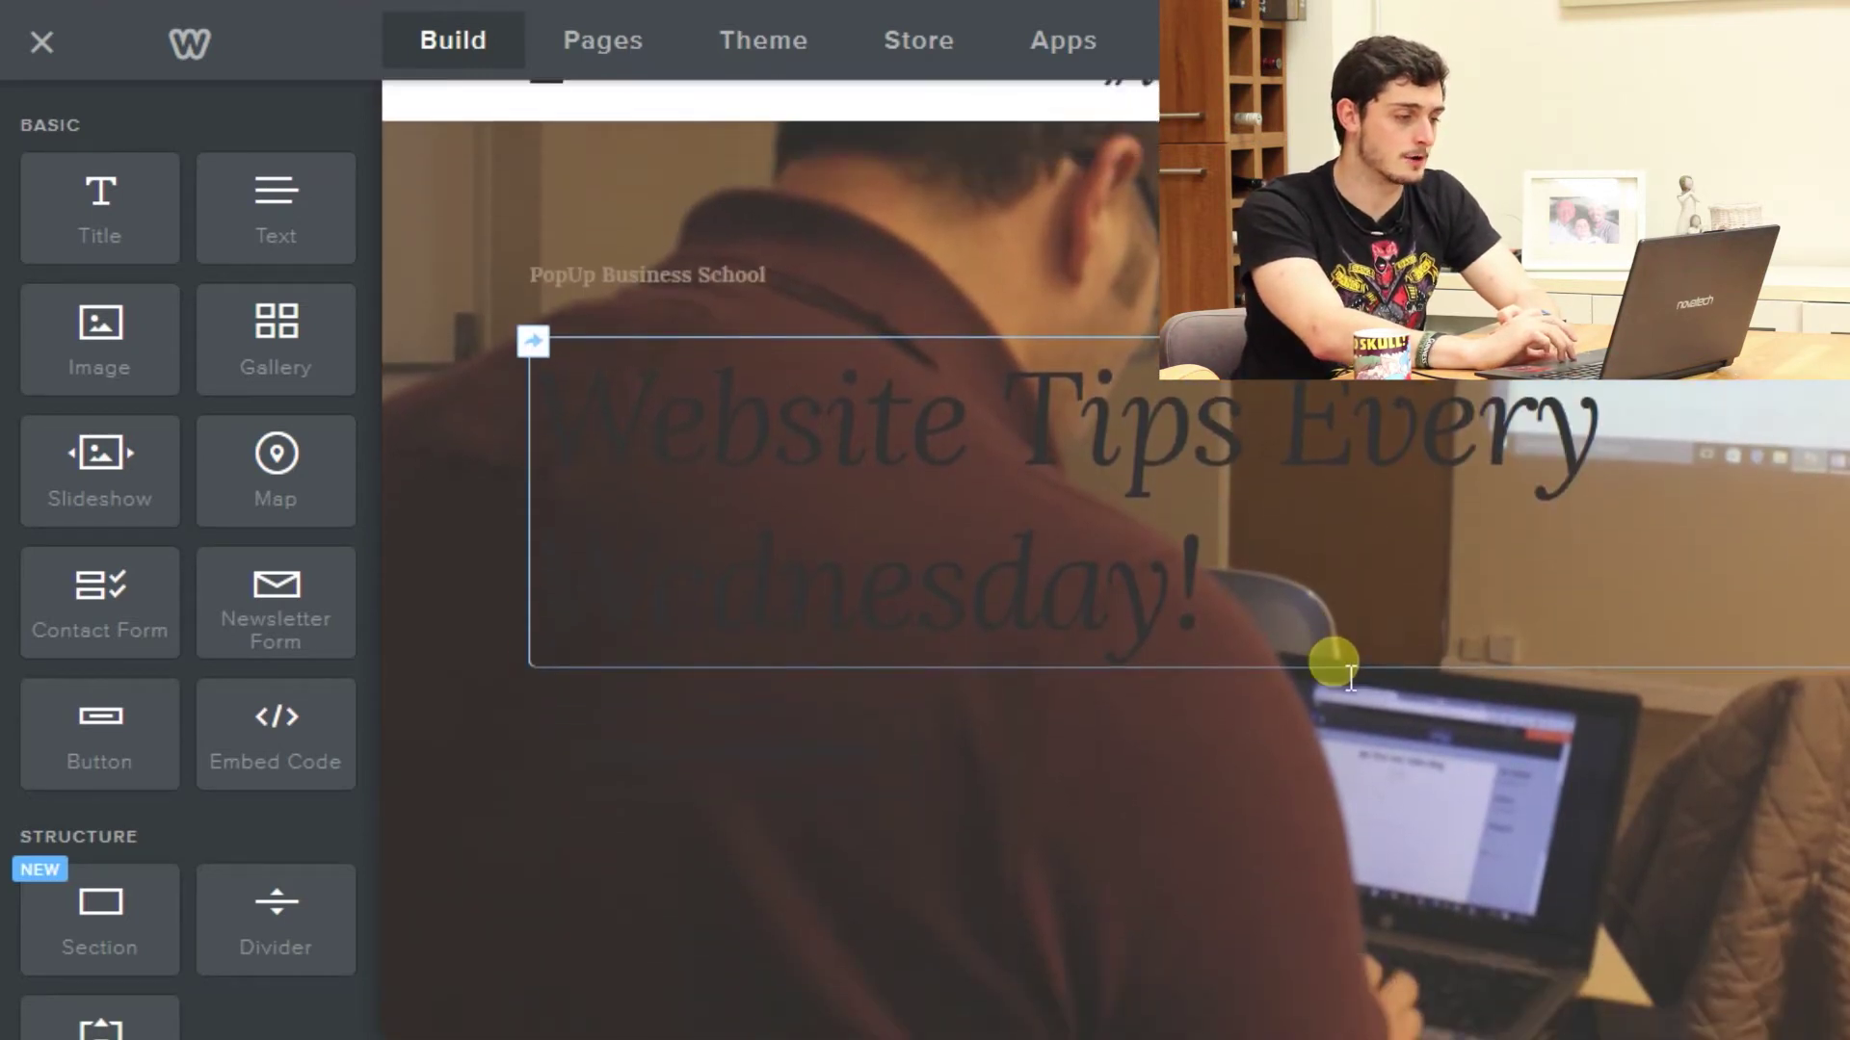
scroll(1351, 678, up, 2)
scroll(1351, 677, down, 12)
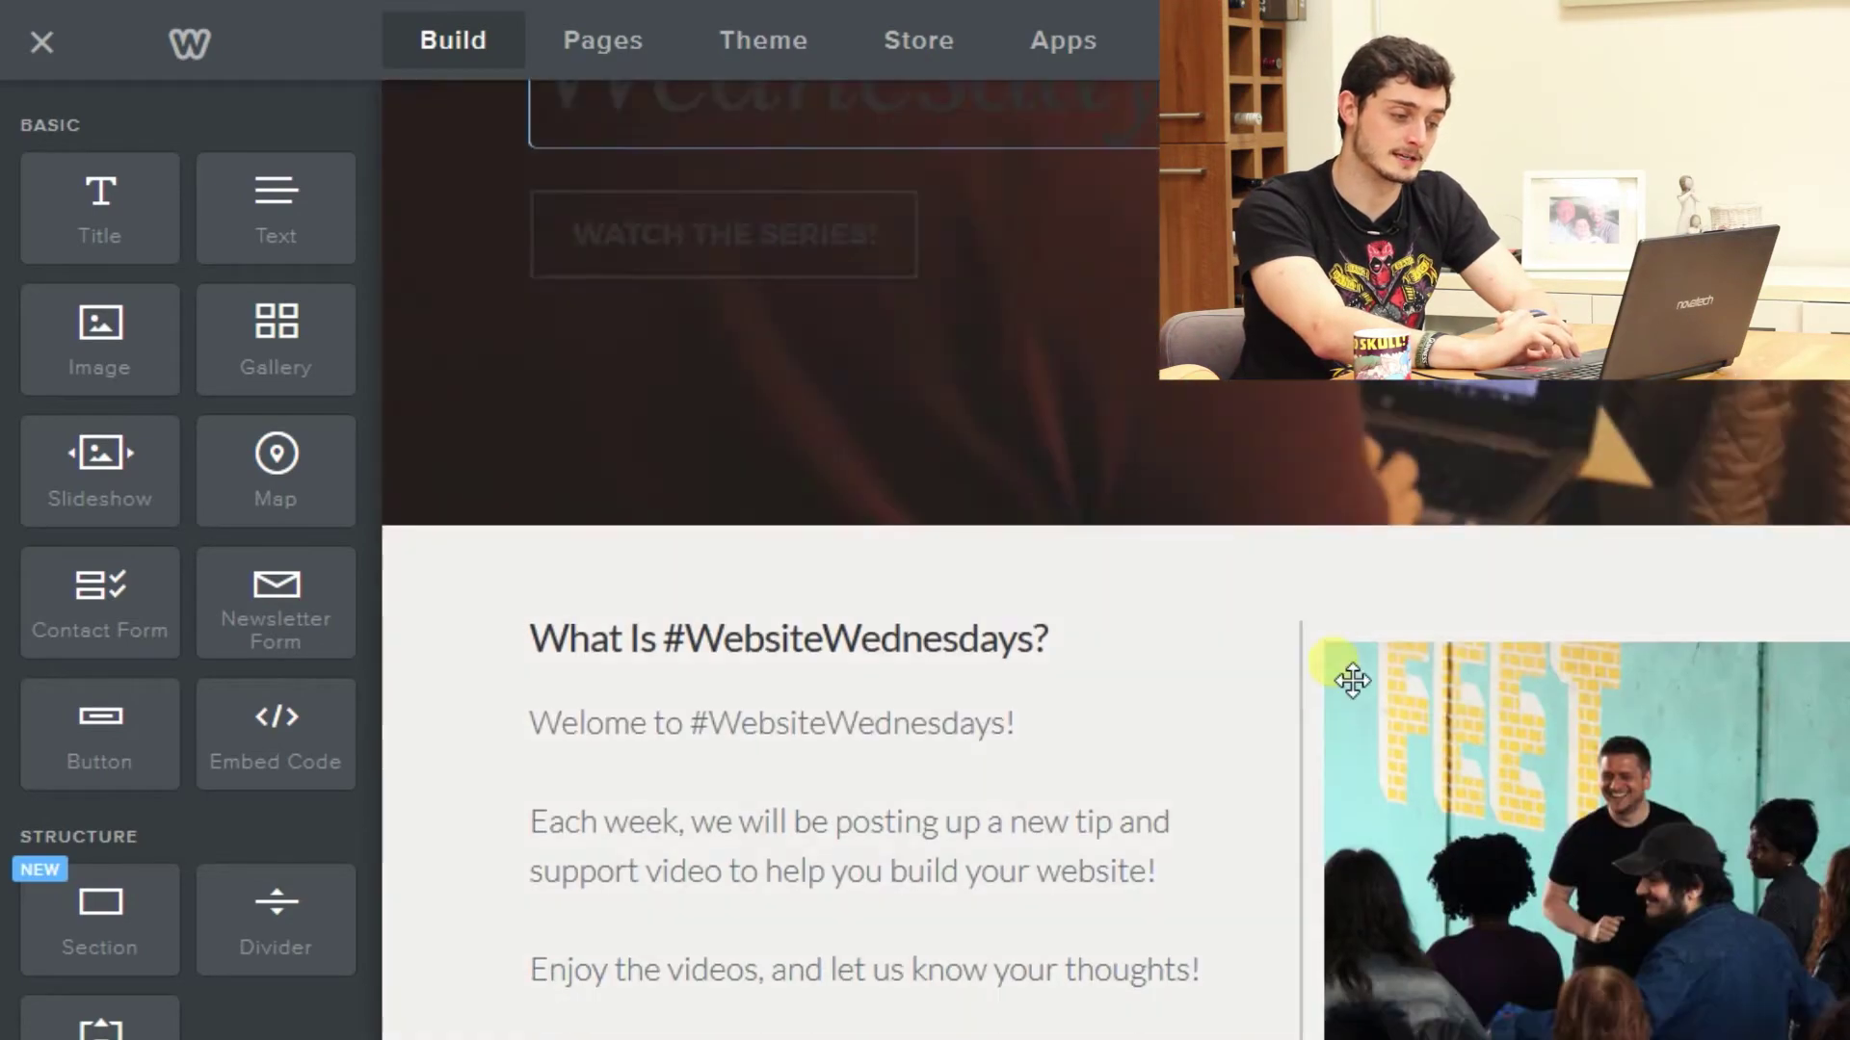
scroll(1334, 664, down, 15)
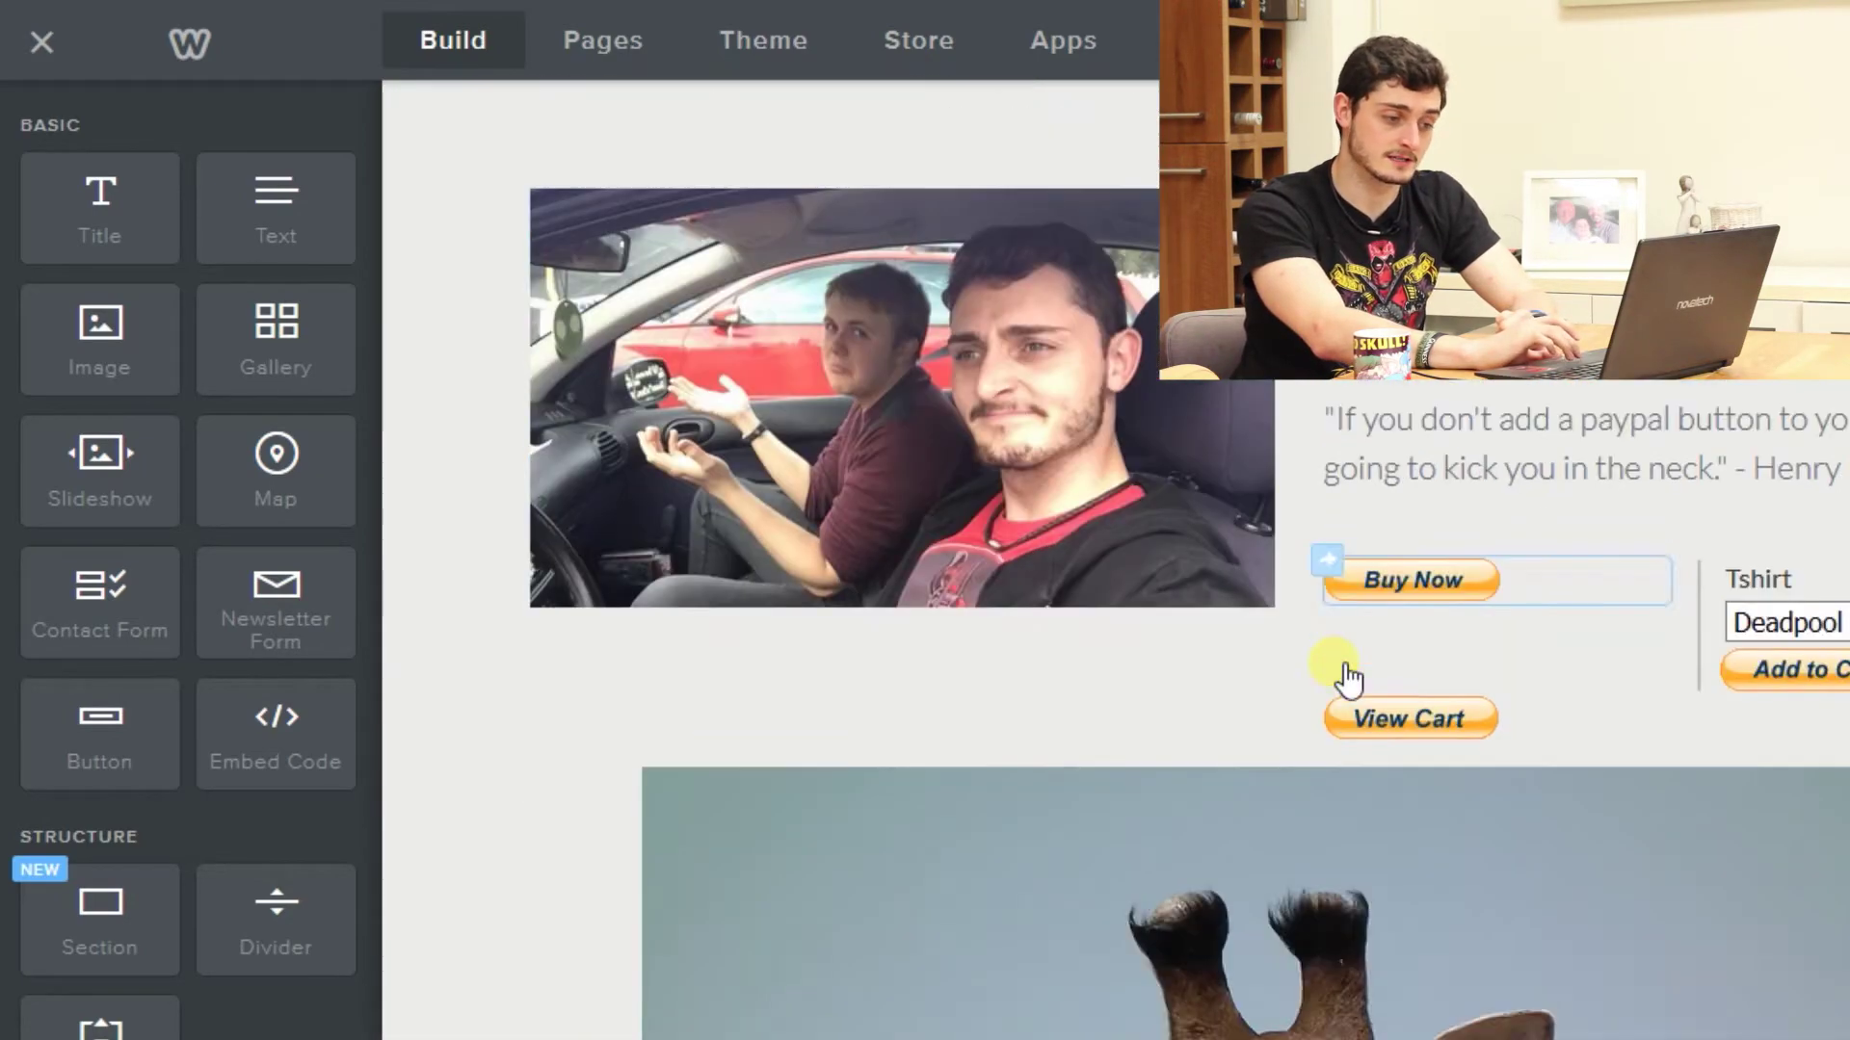
scroll(1335, 665, up, 5)
scroll(1333, 663, up, 5)
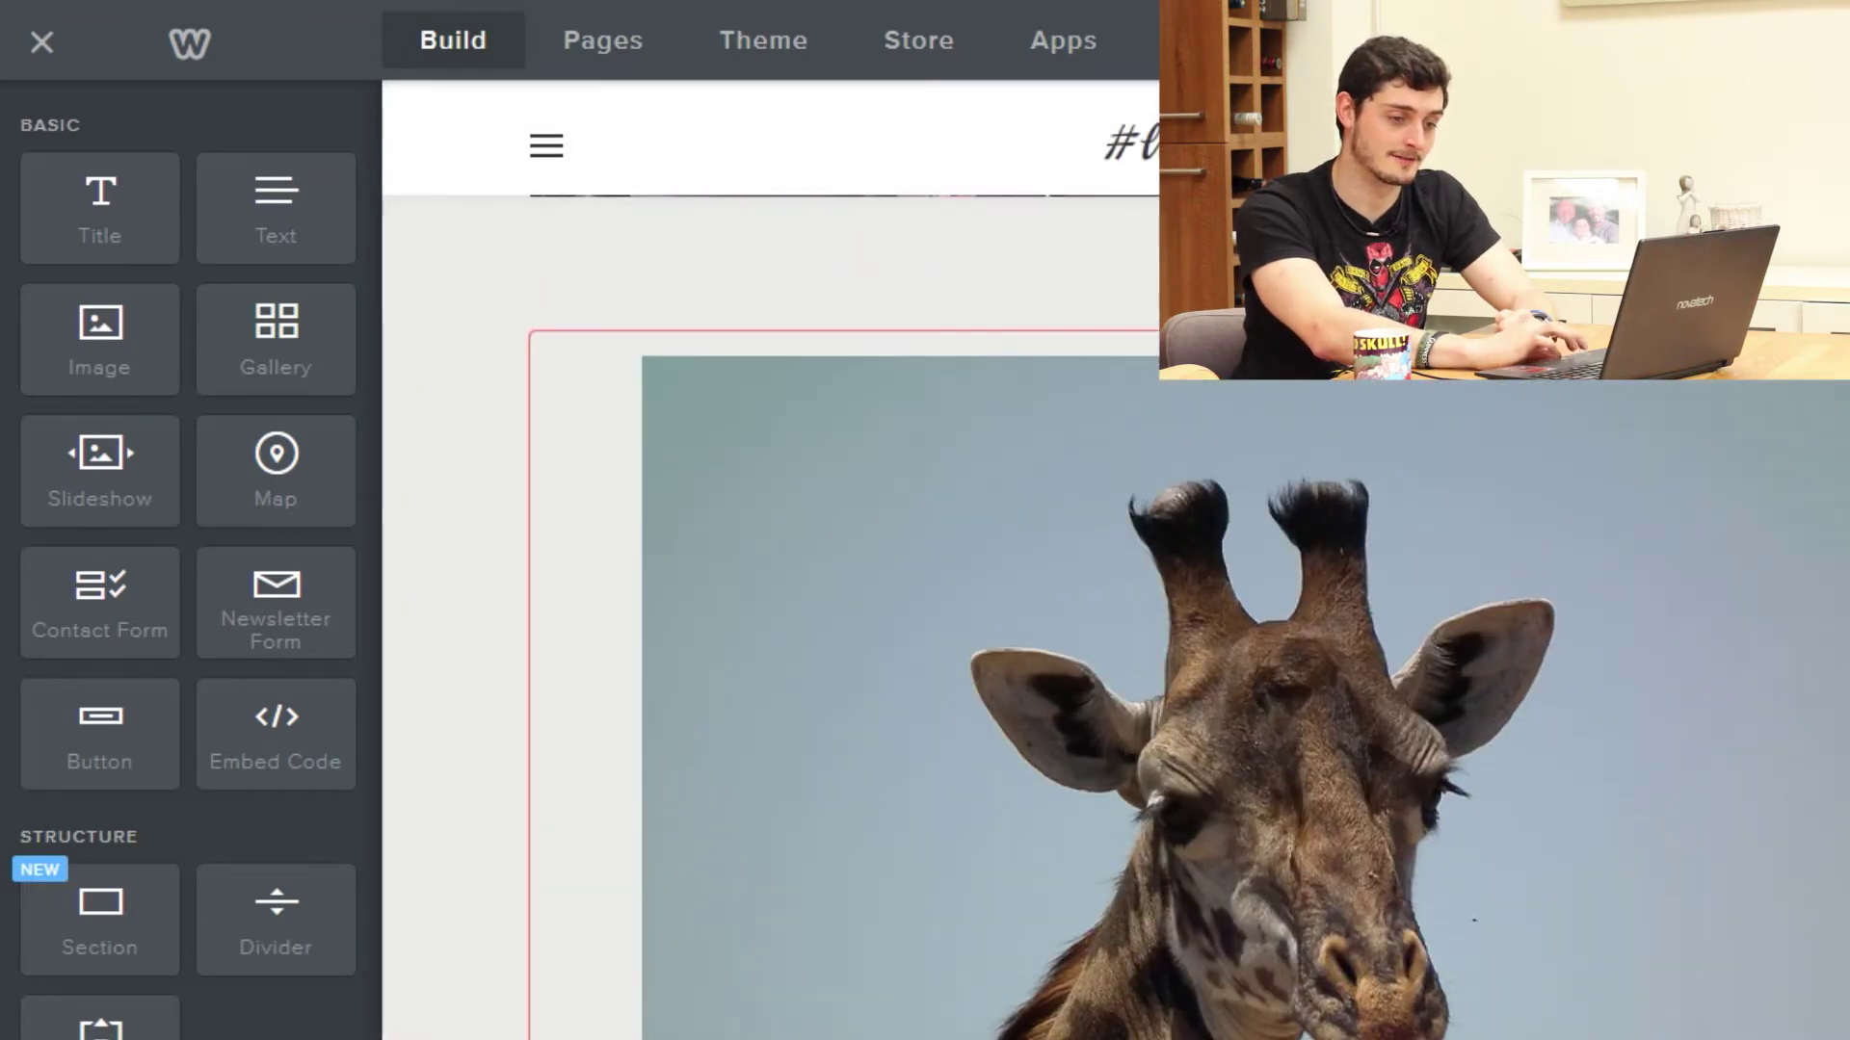
scroll(1081, 426, down, 15)
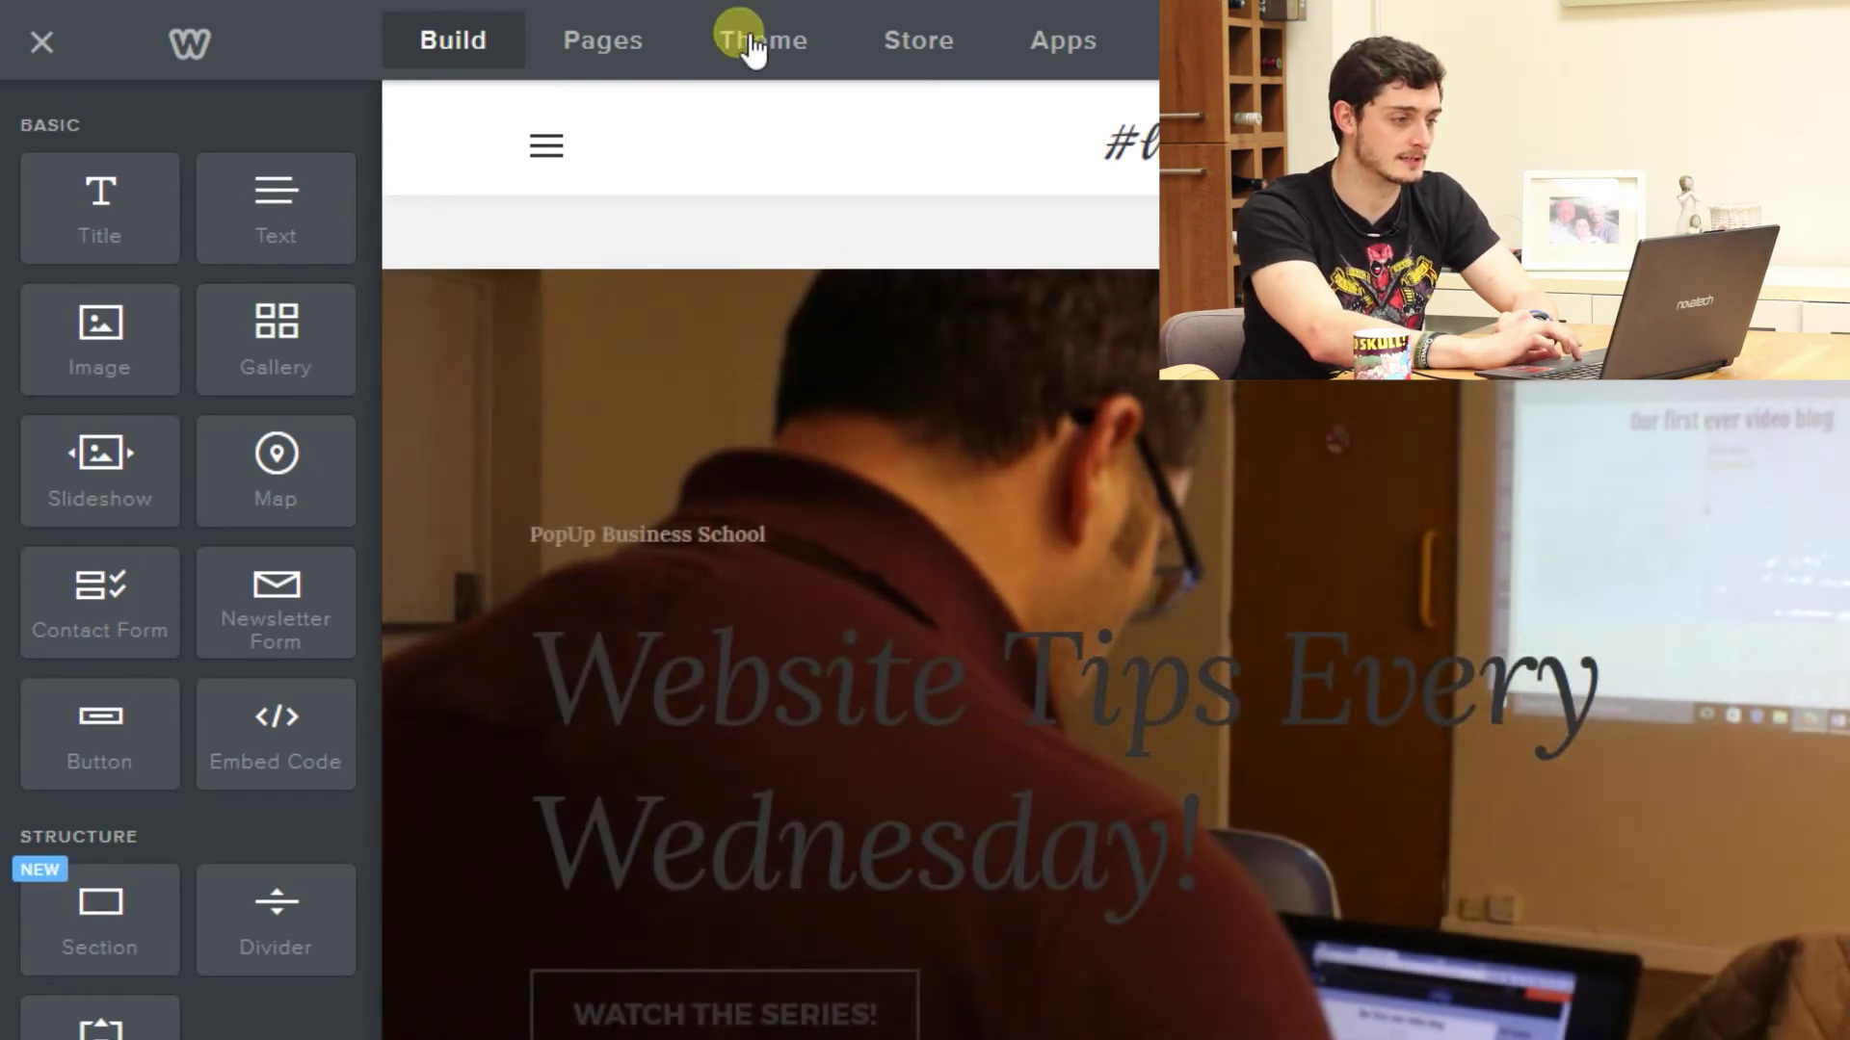
click(755, 40)
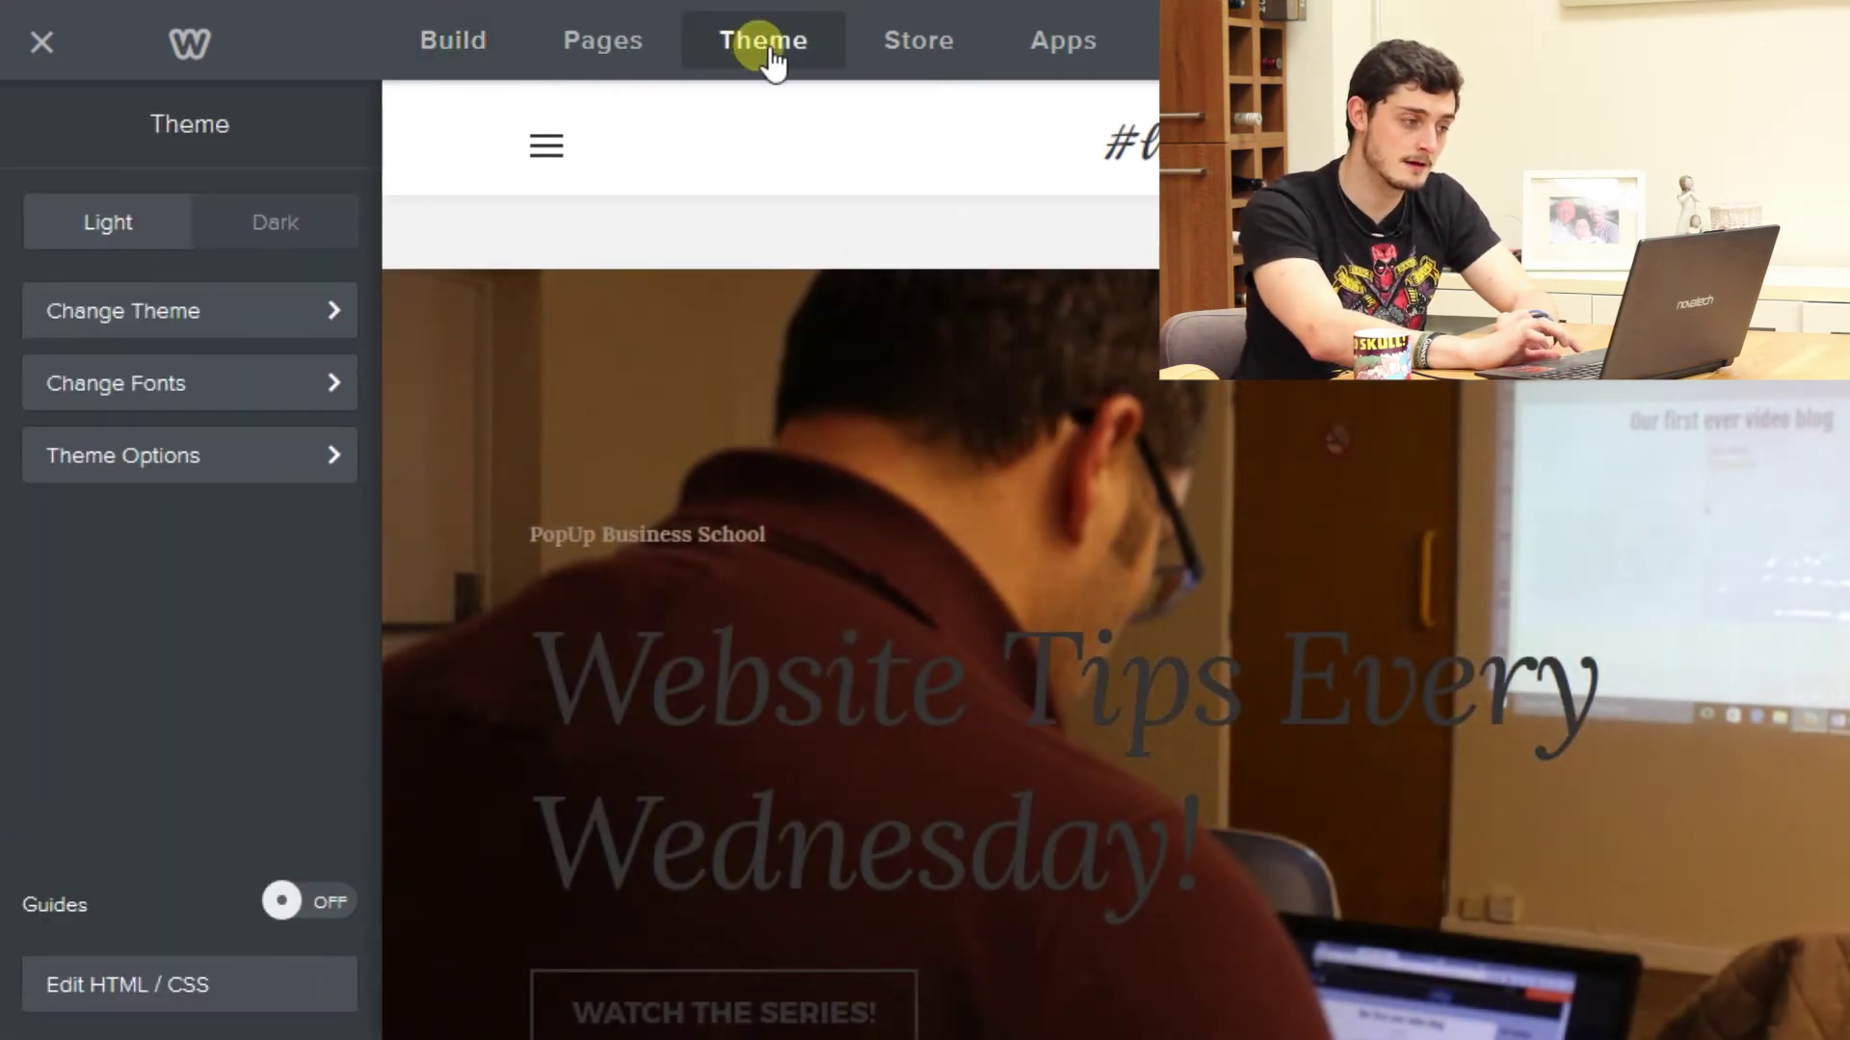
Step: Set the Headline font colour to pure white and return to the text elements list
click(207, 393)
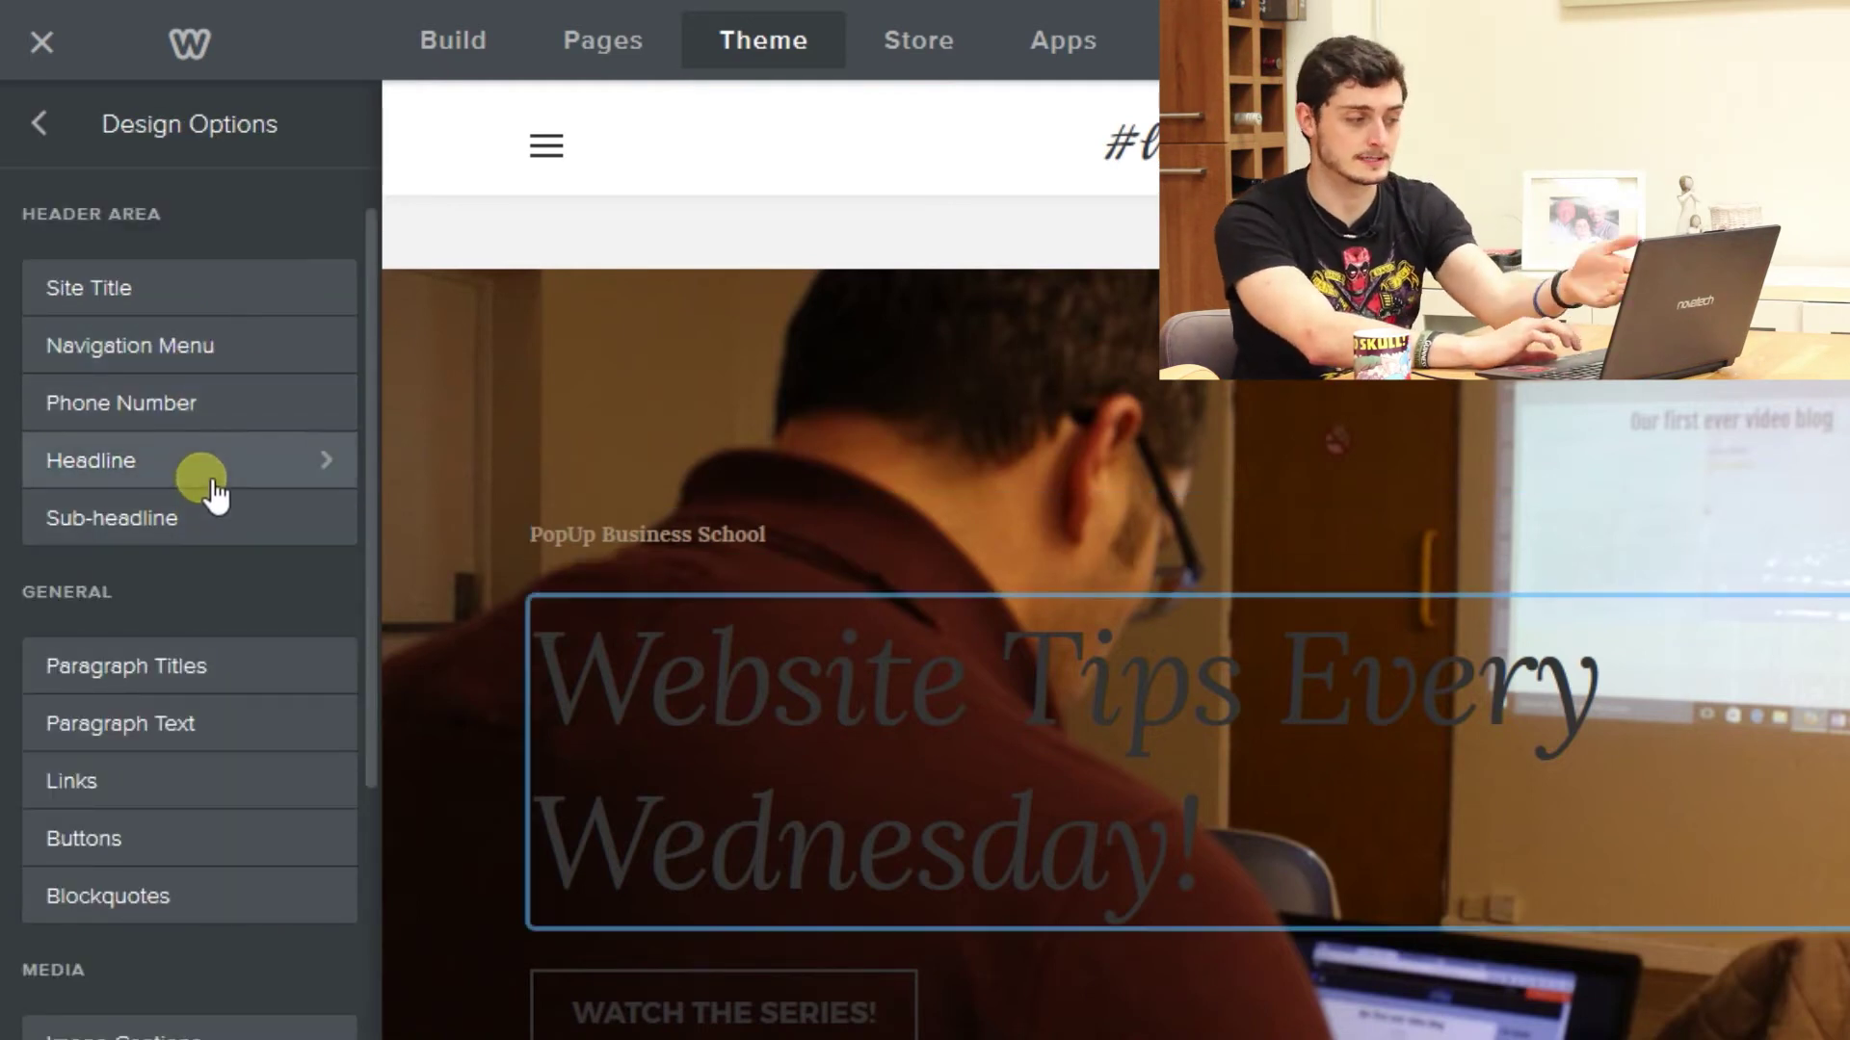
click(164, 464)
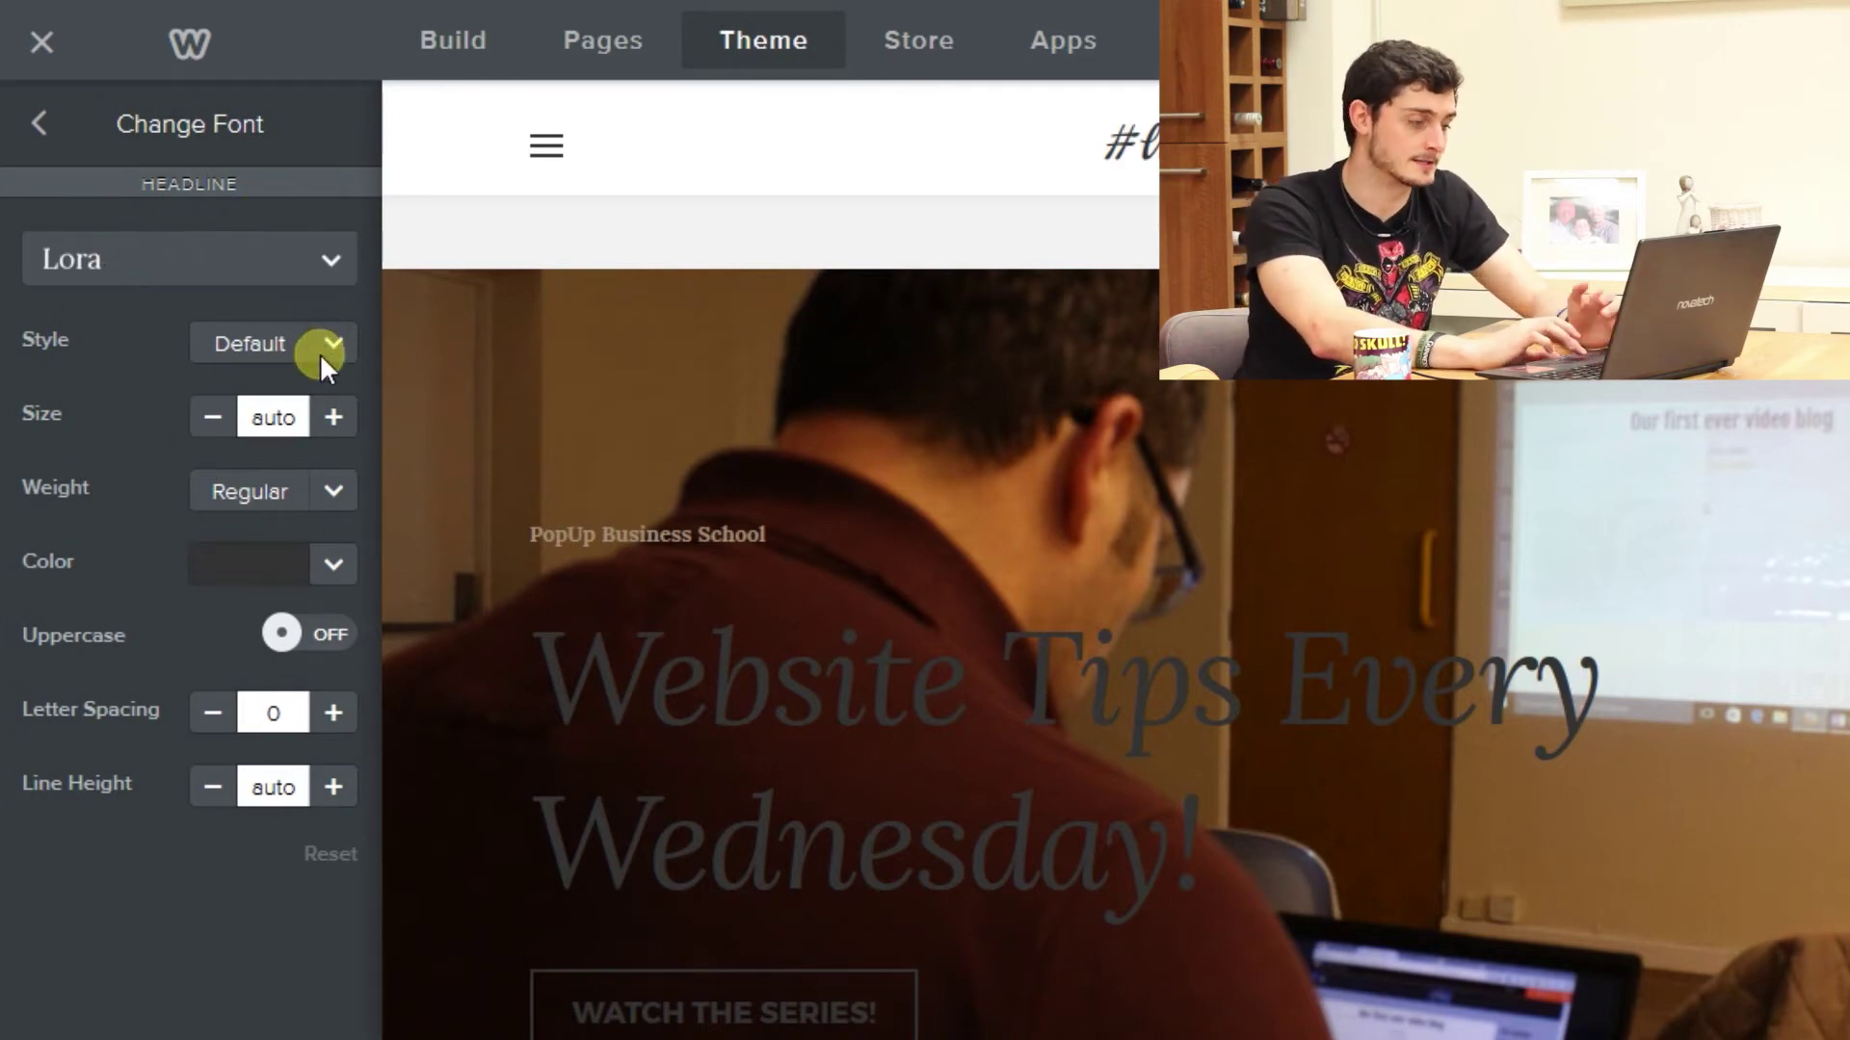
click(332, 568)
click(224, 629)
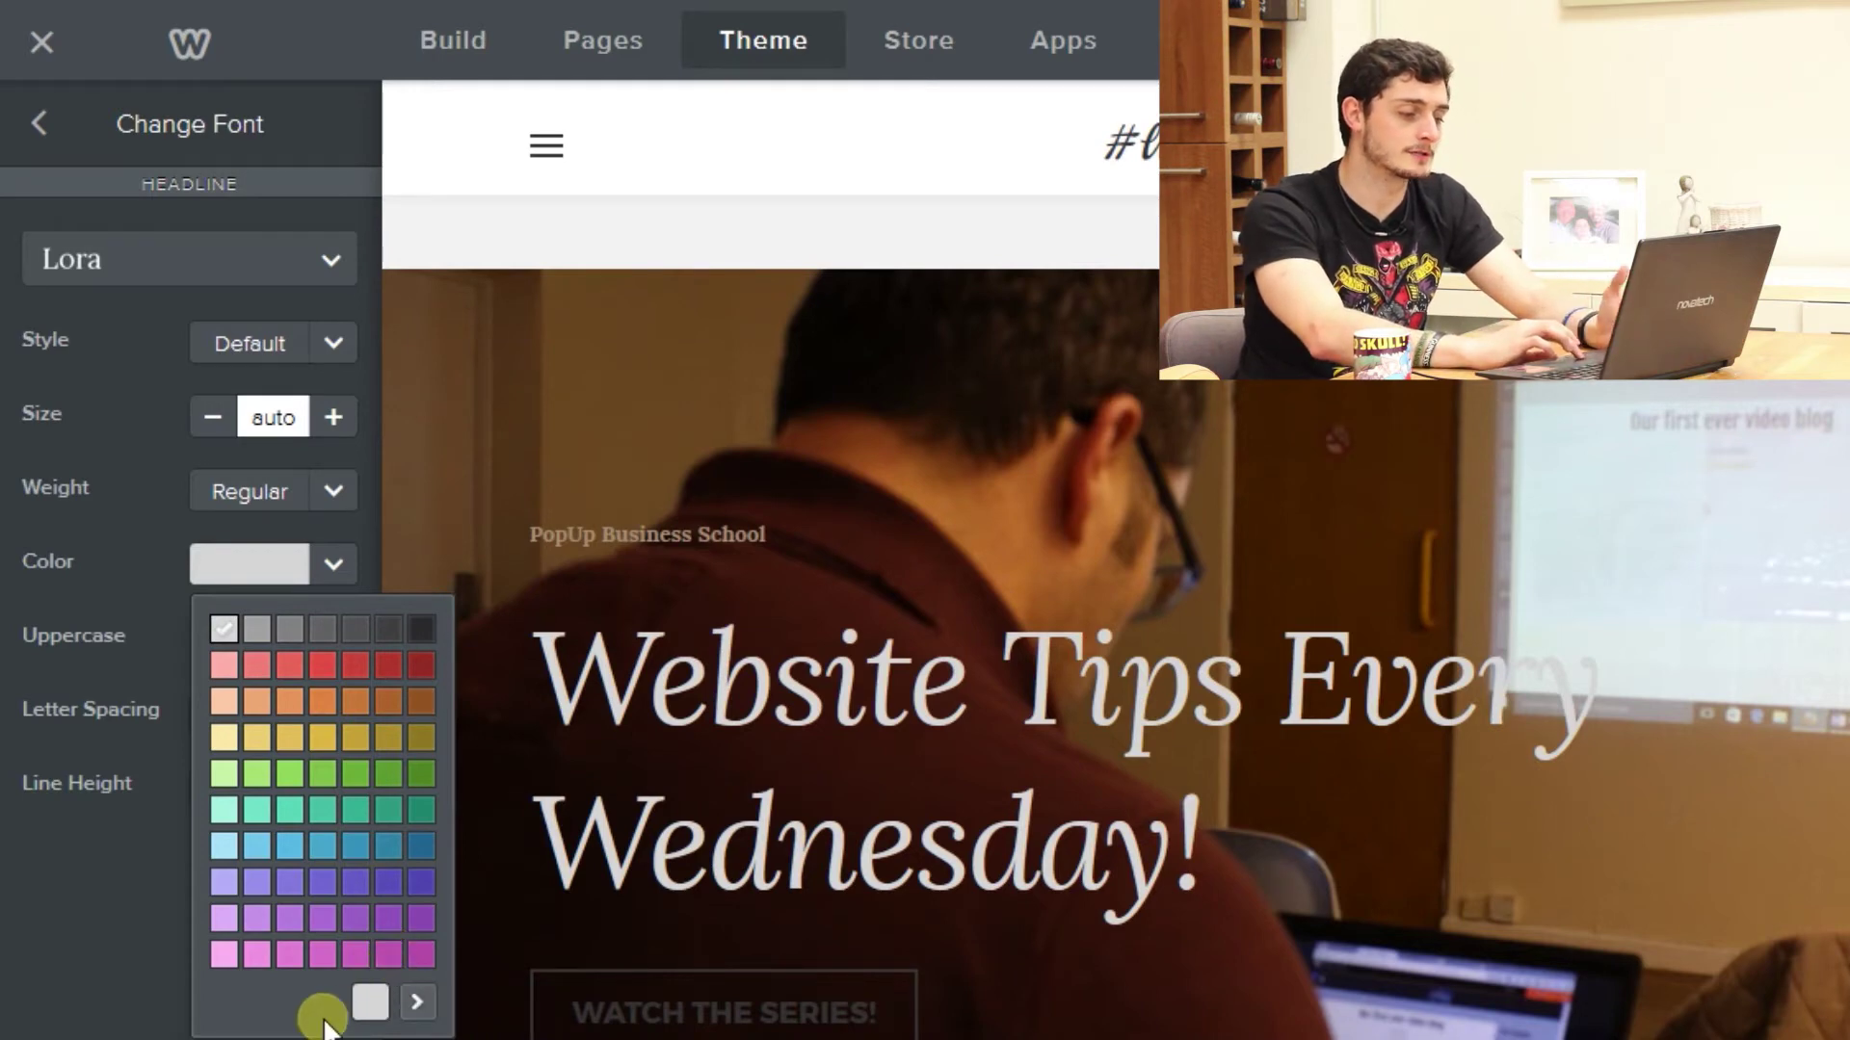
click(418, 1002)
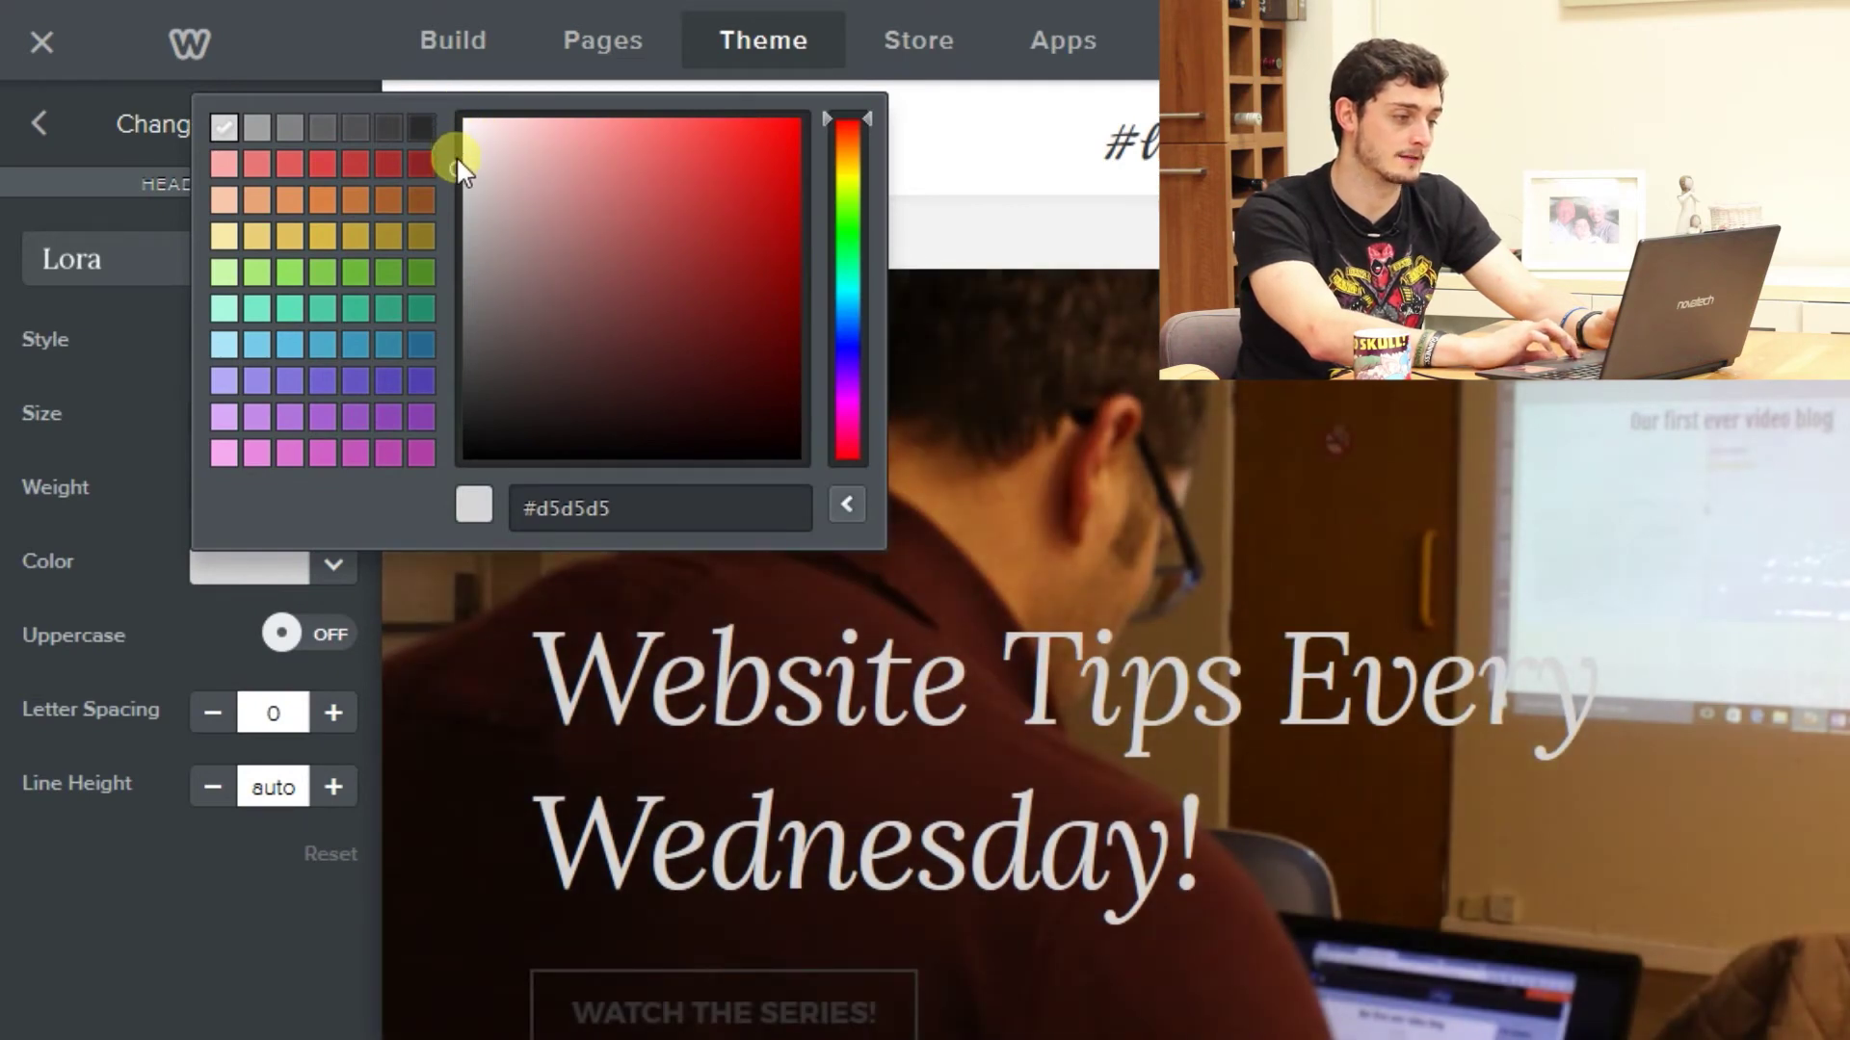
click(455, 154)
click(158, 1002)
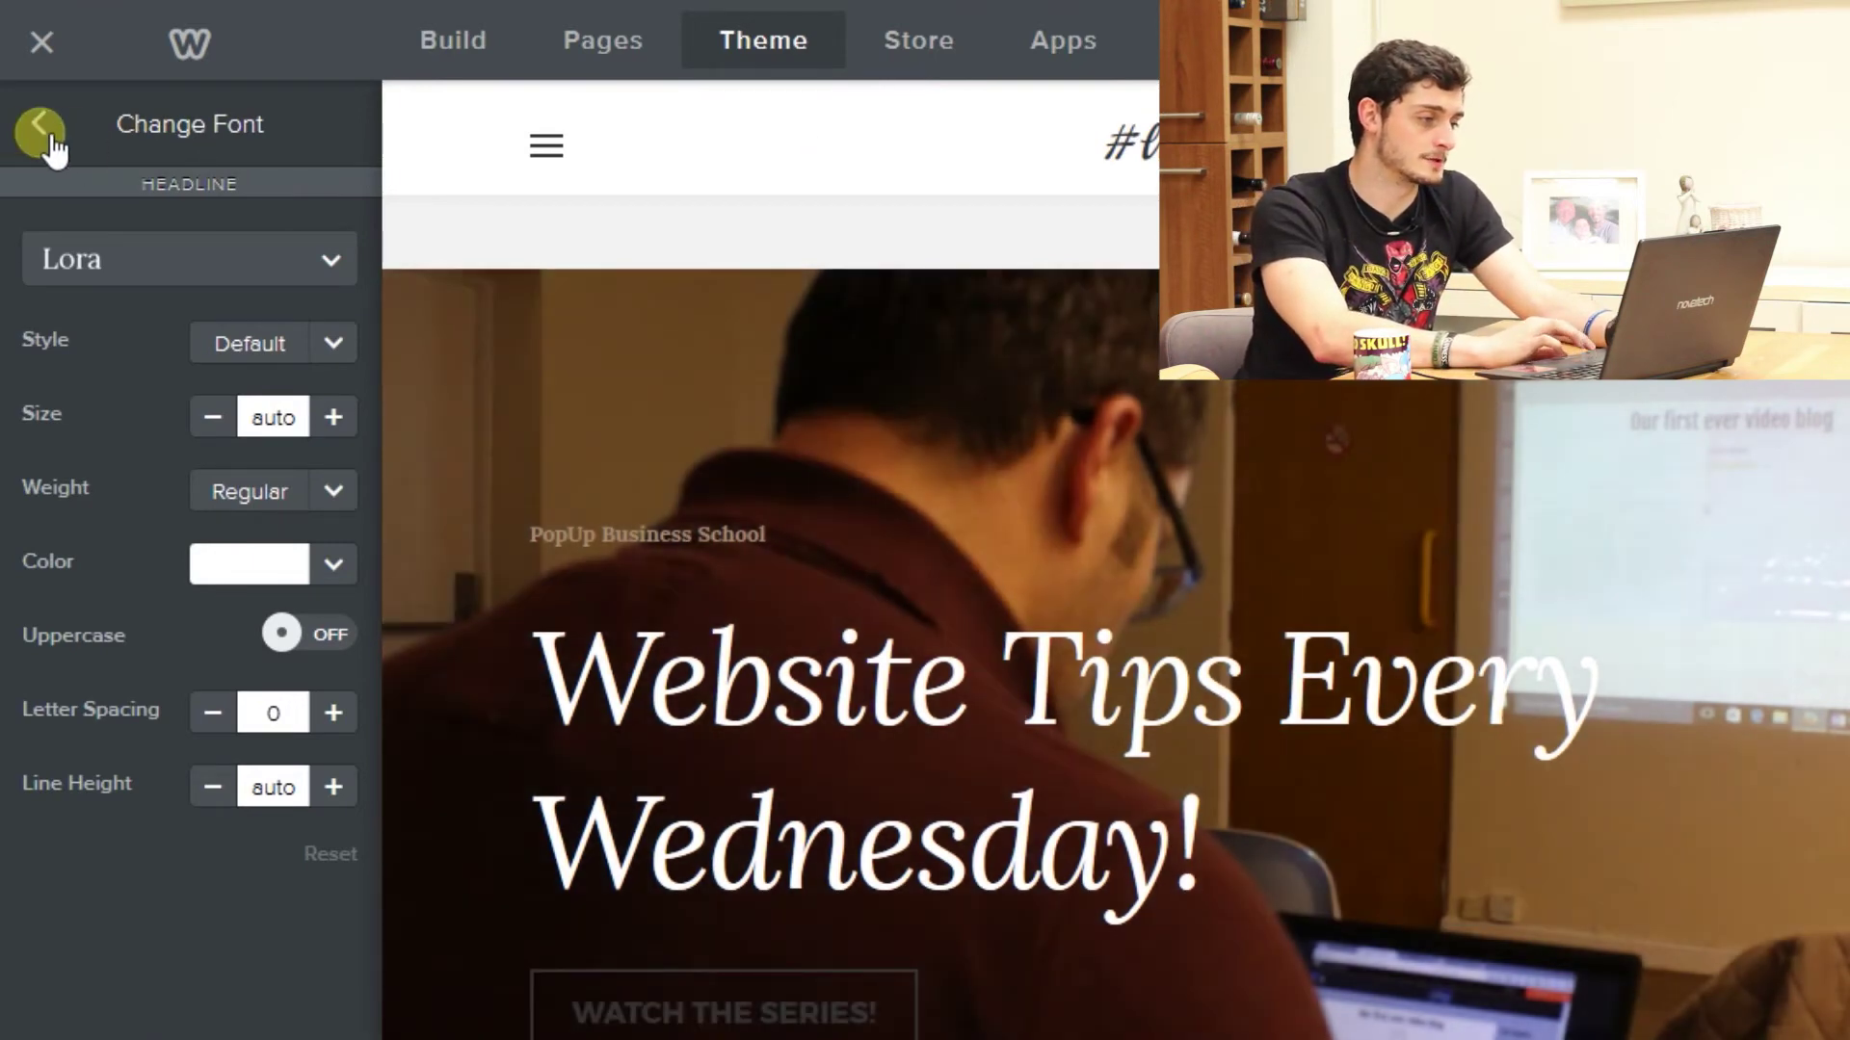
click(40, 130)
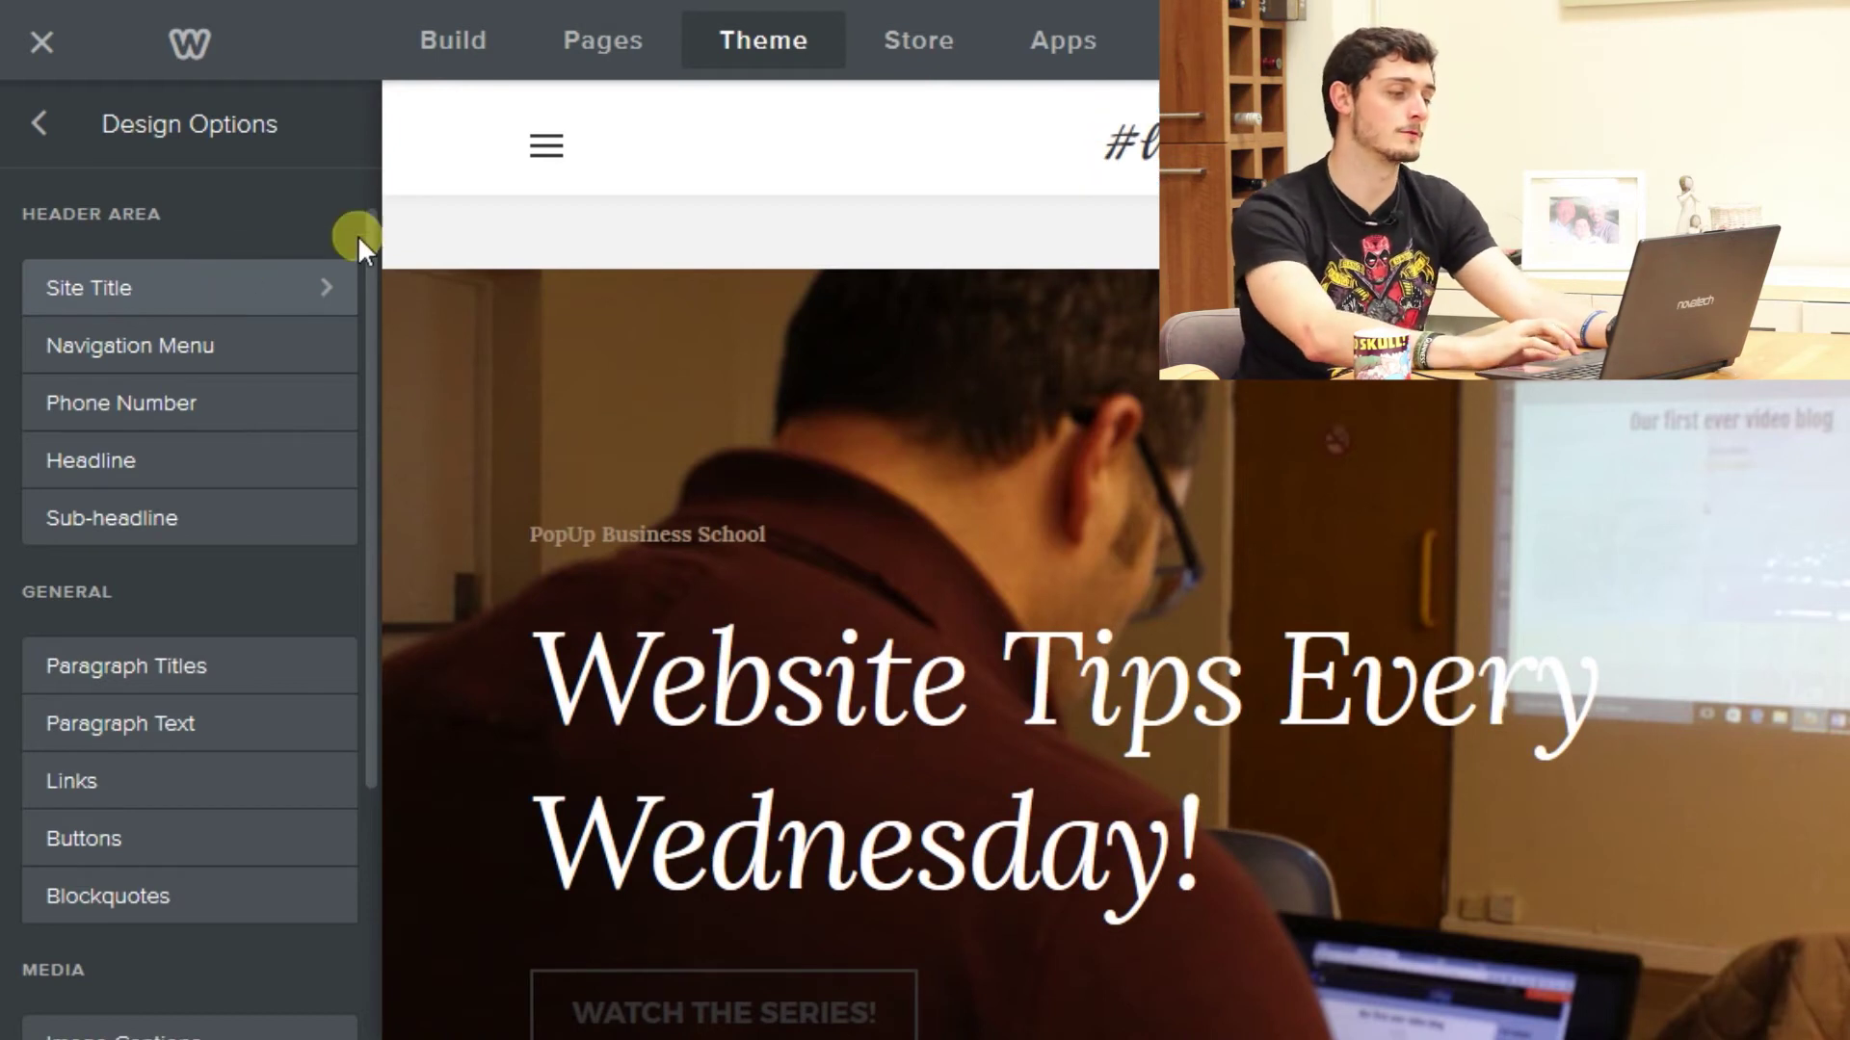
click(43, 125)
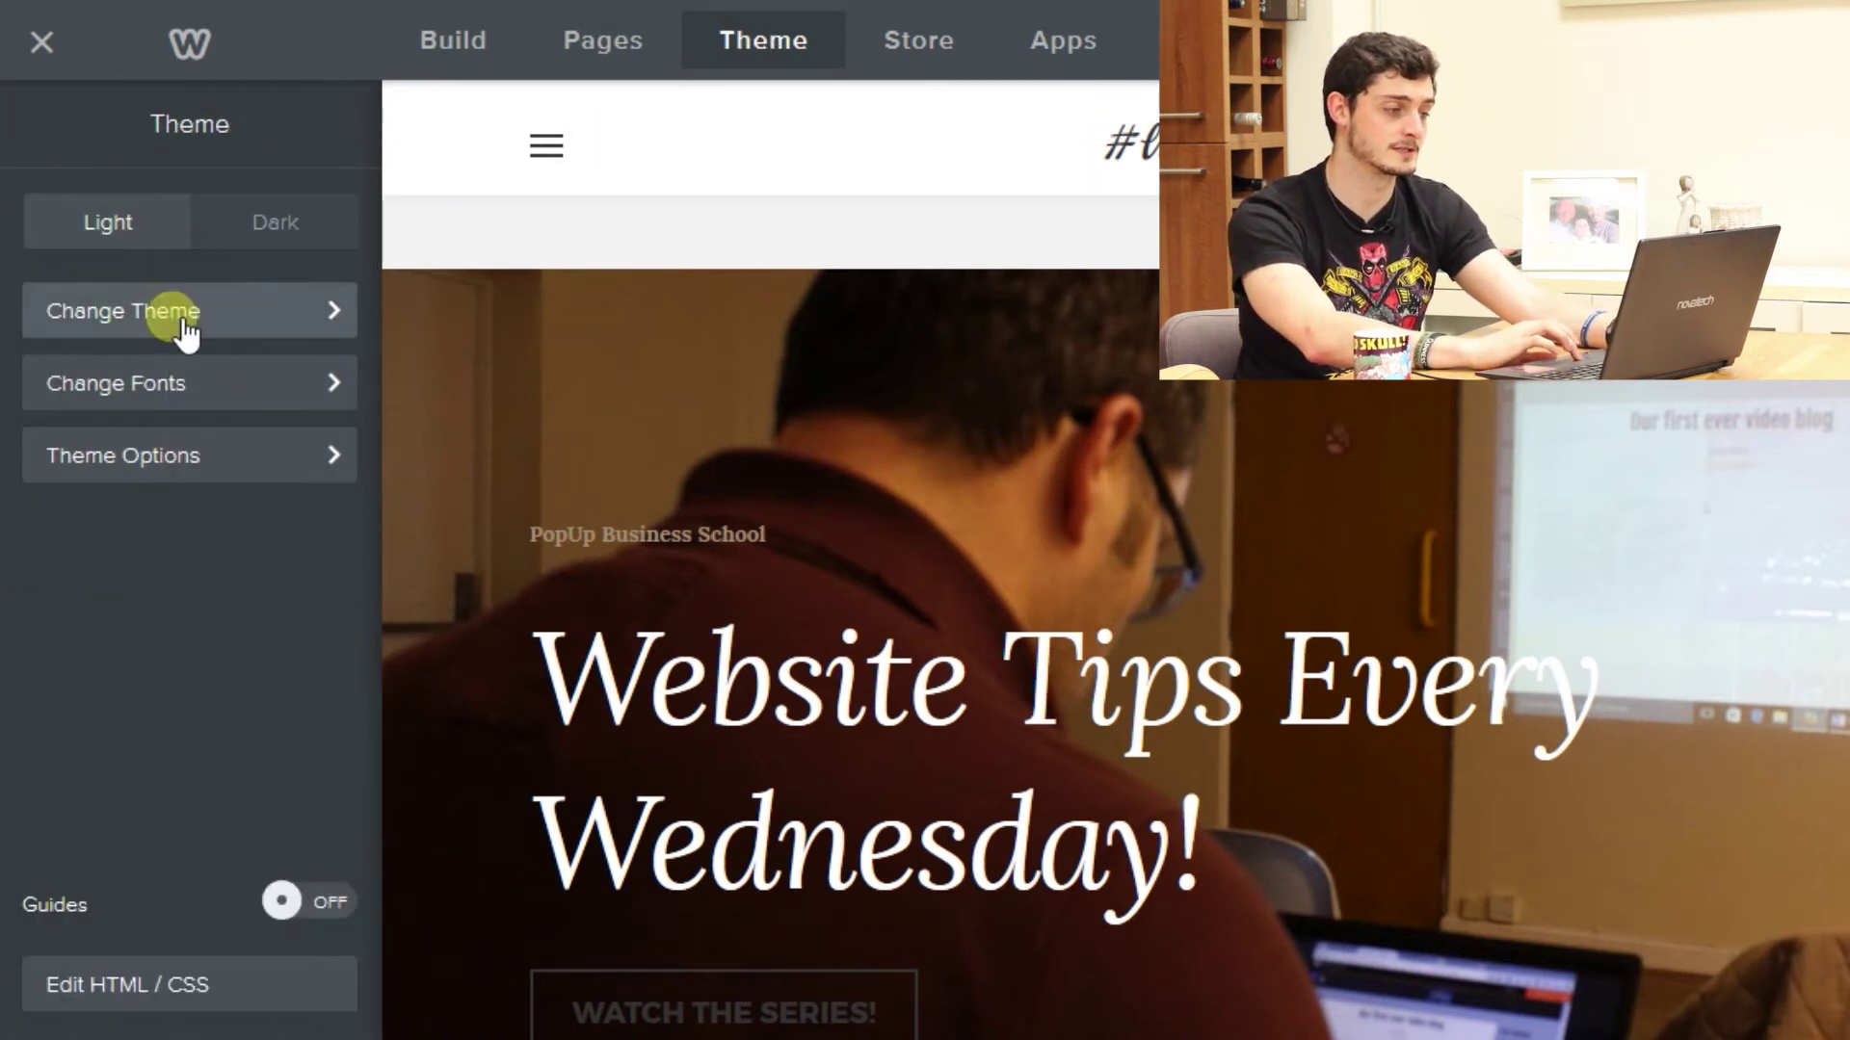
click(283, 458)
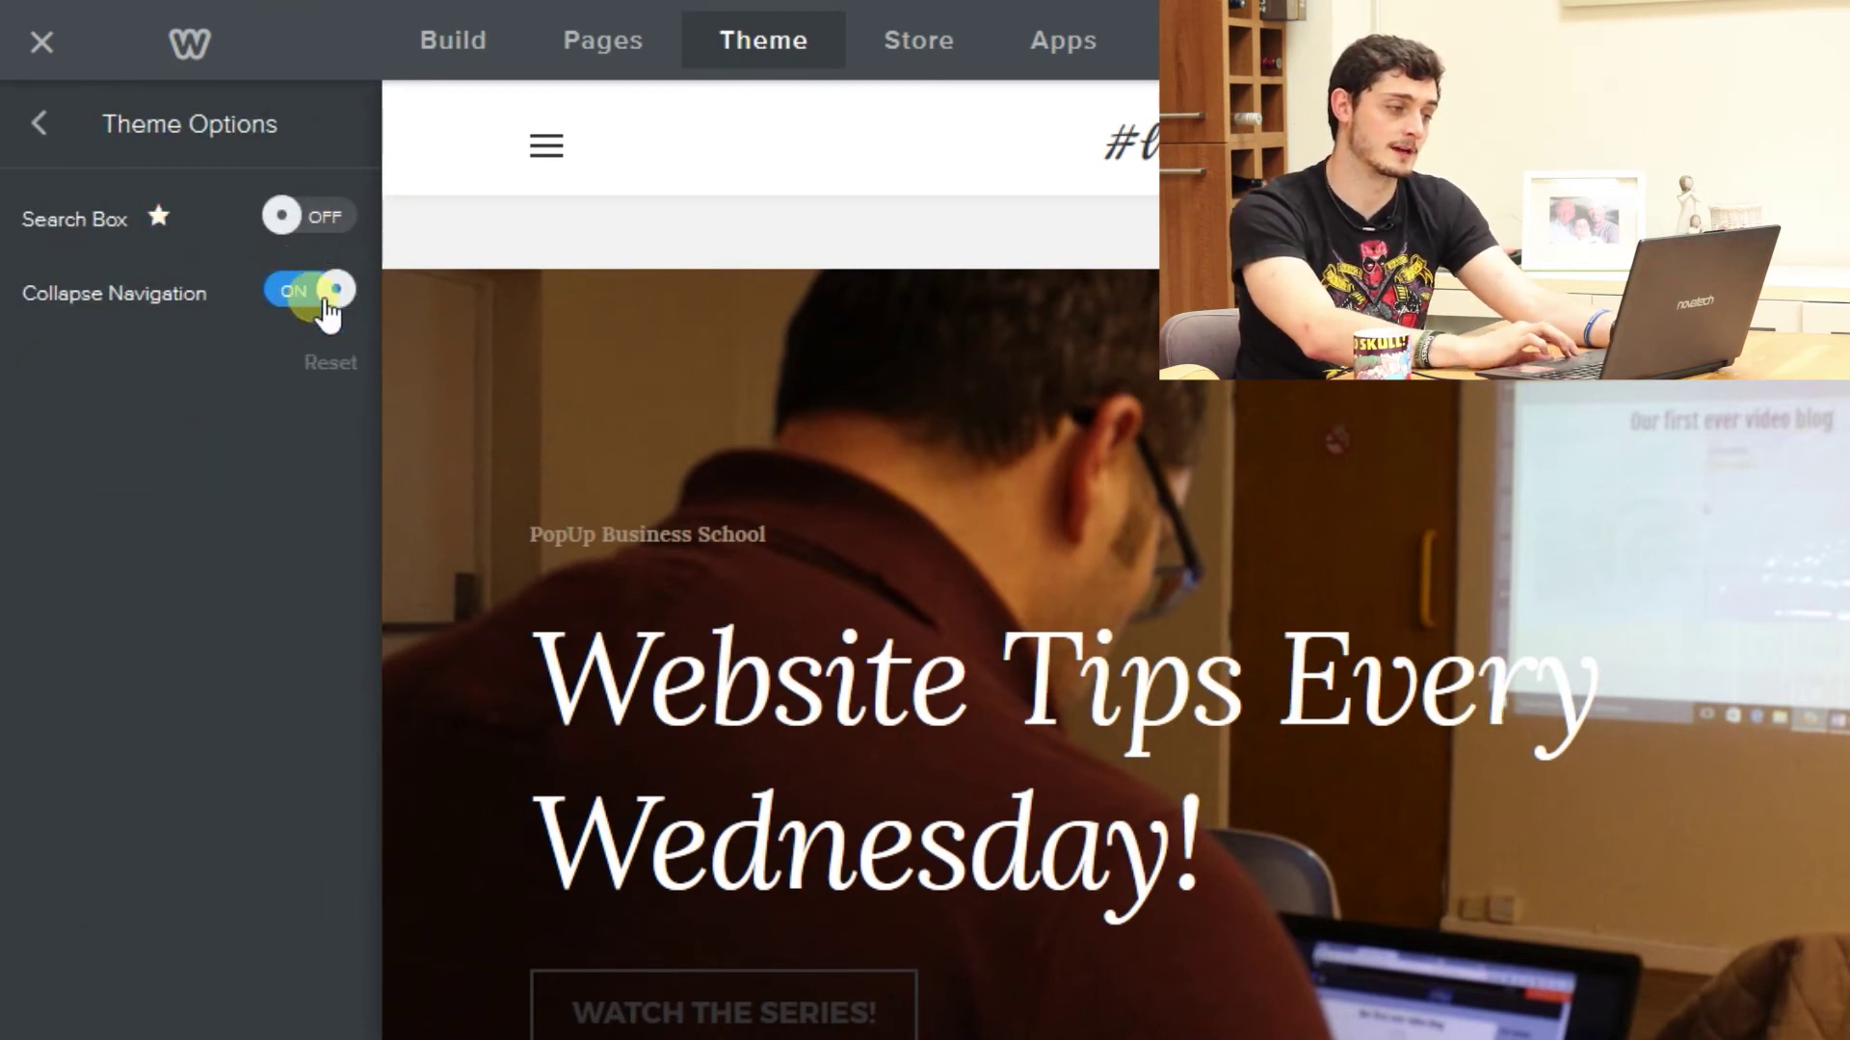
click(326, 304)
click(314, 303)
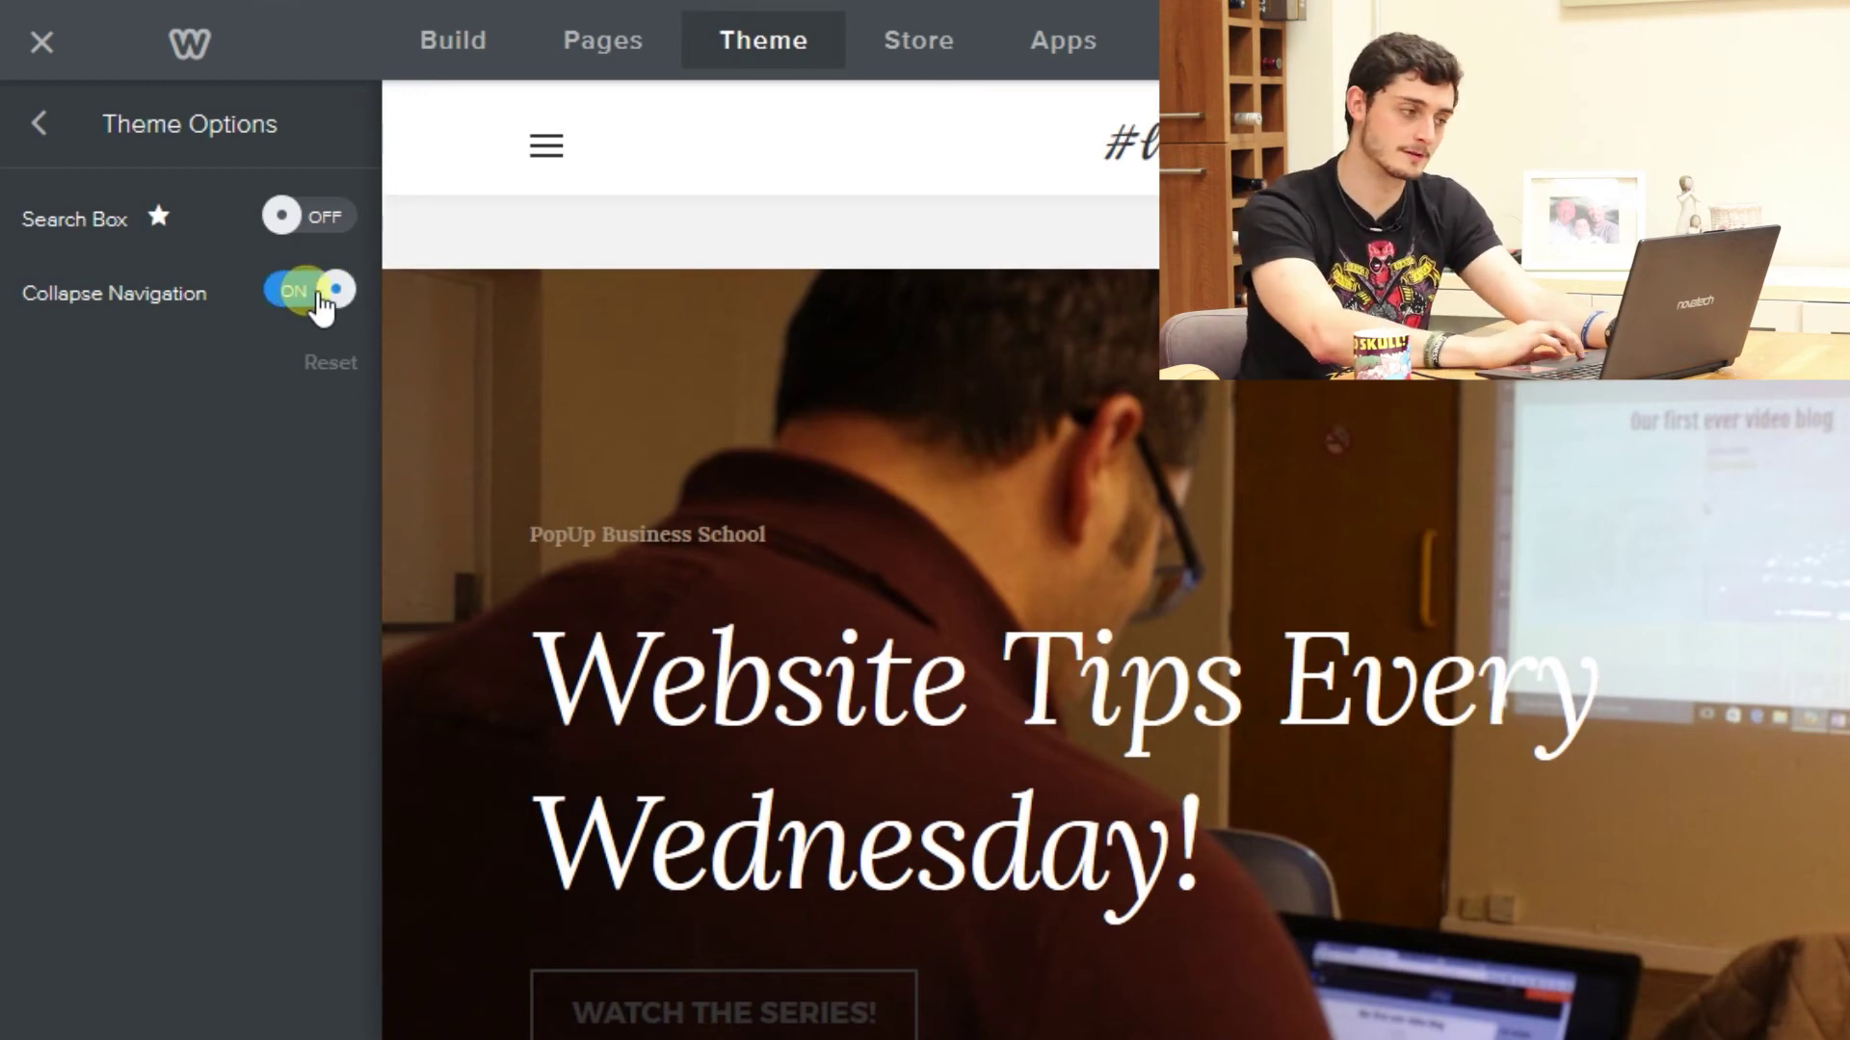
click(320, 297)
click(46, 126)
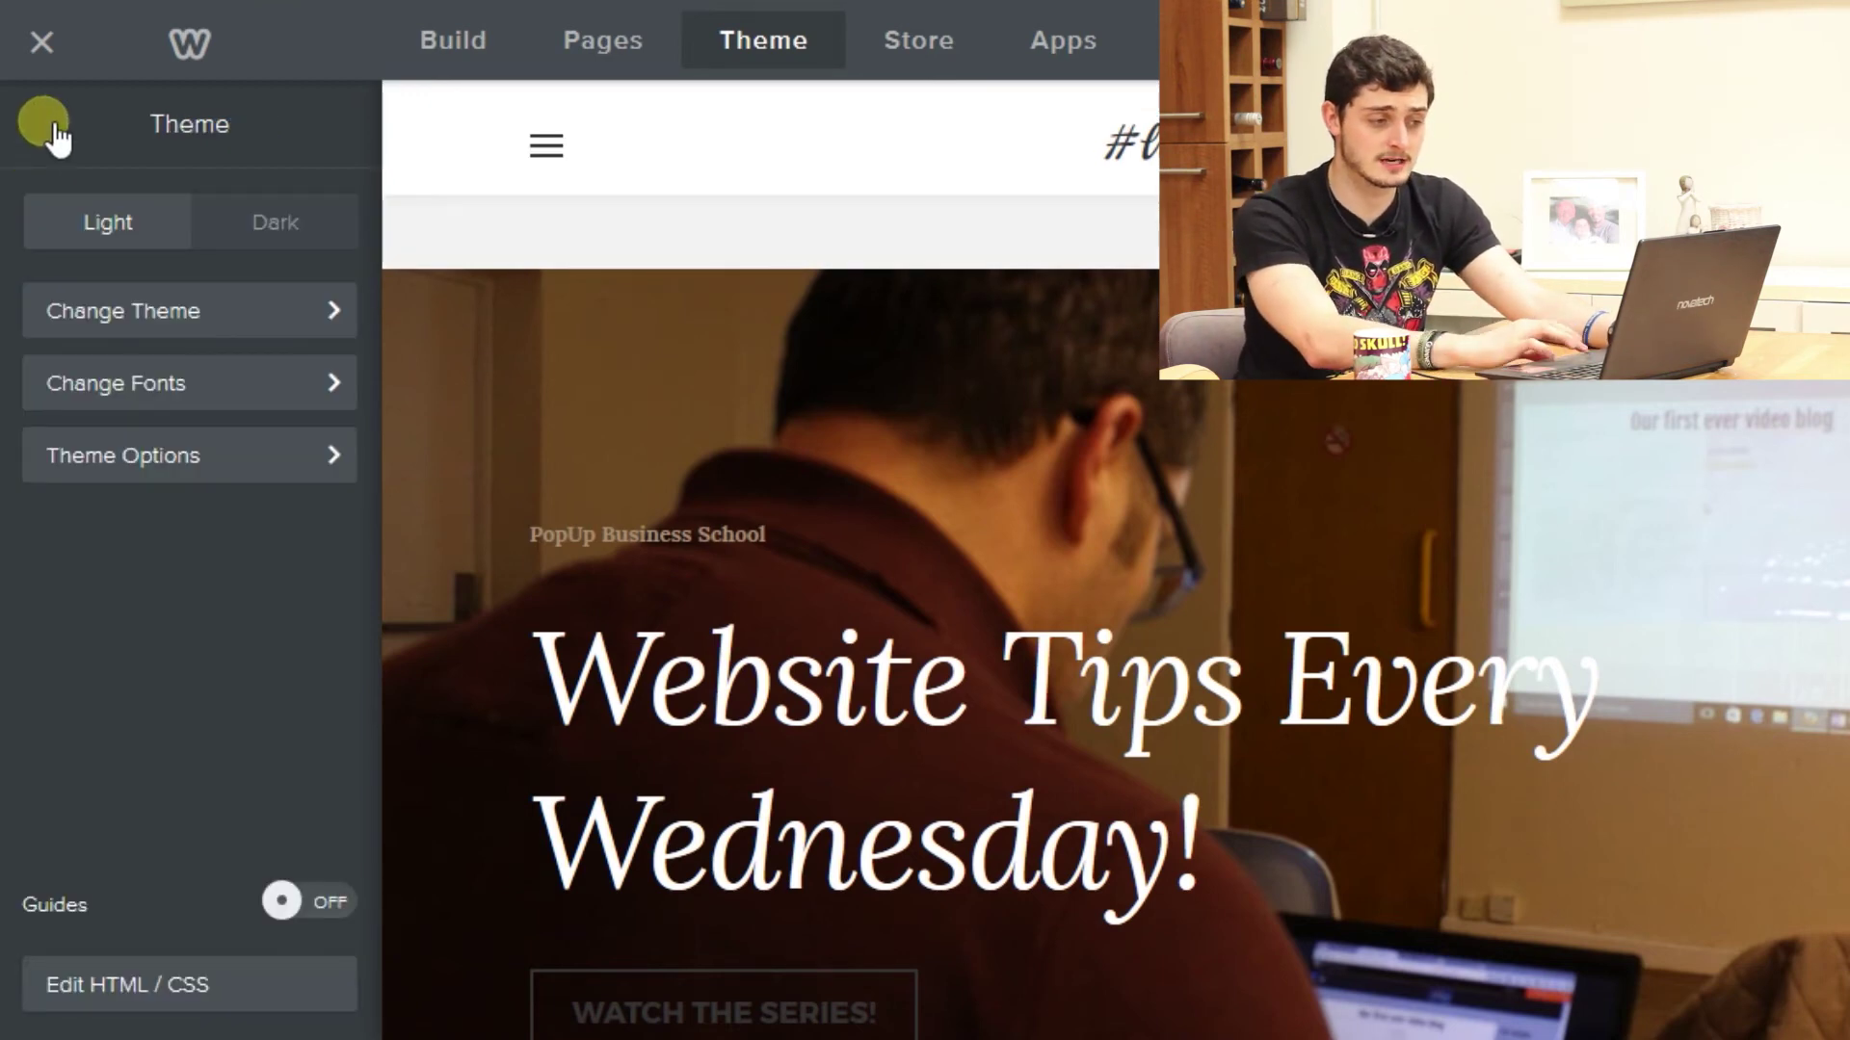
scroll(1198, 537, down, 15)
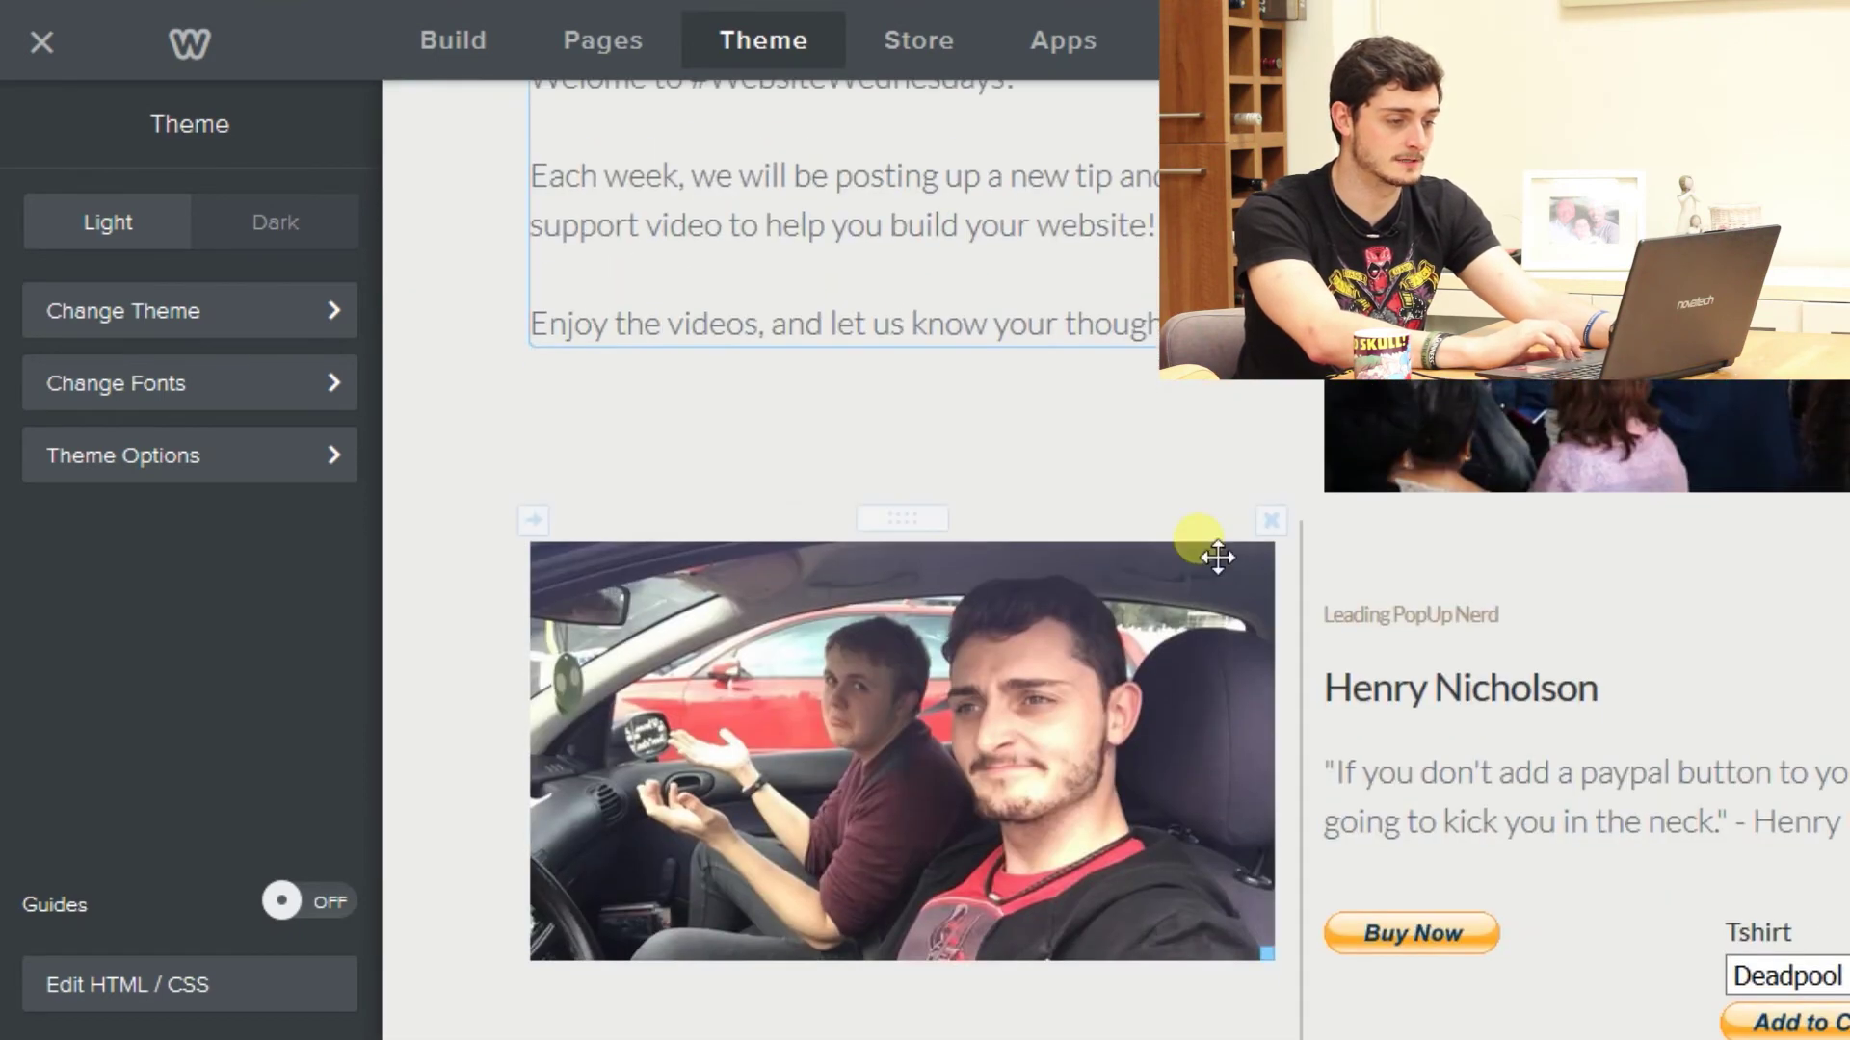
scroll(1216, 556, down, 3)
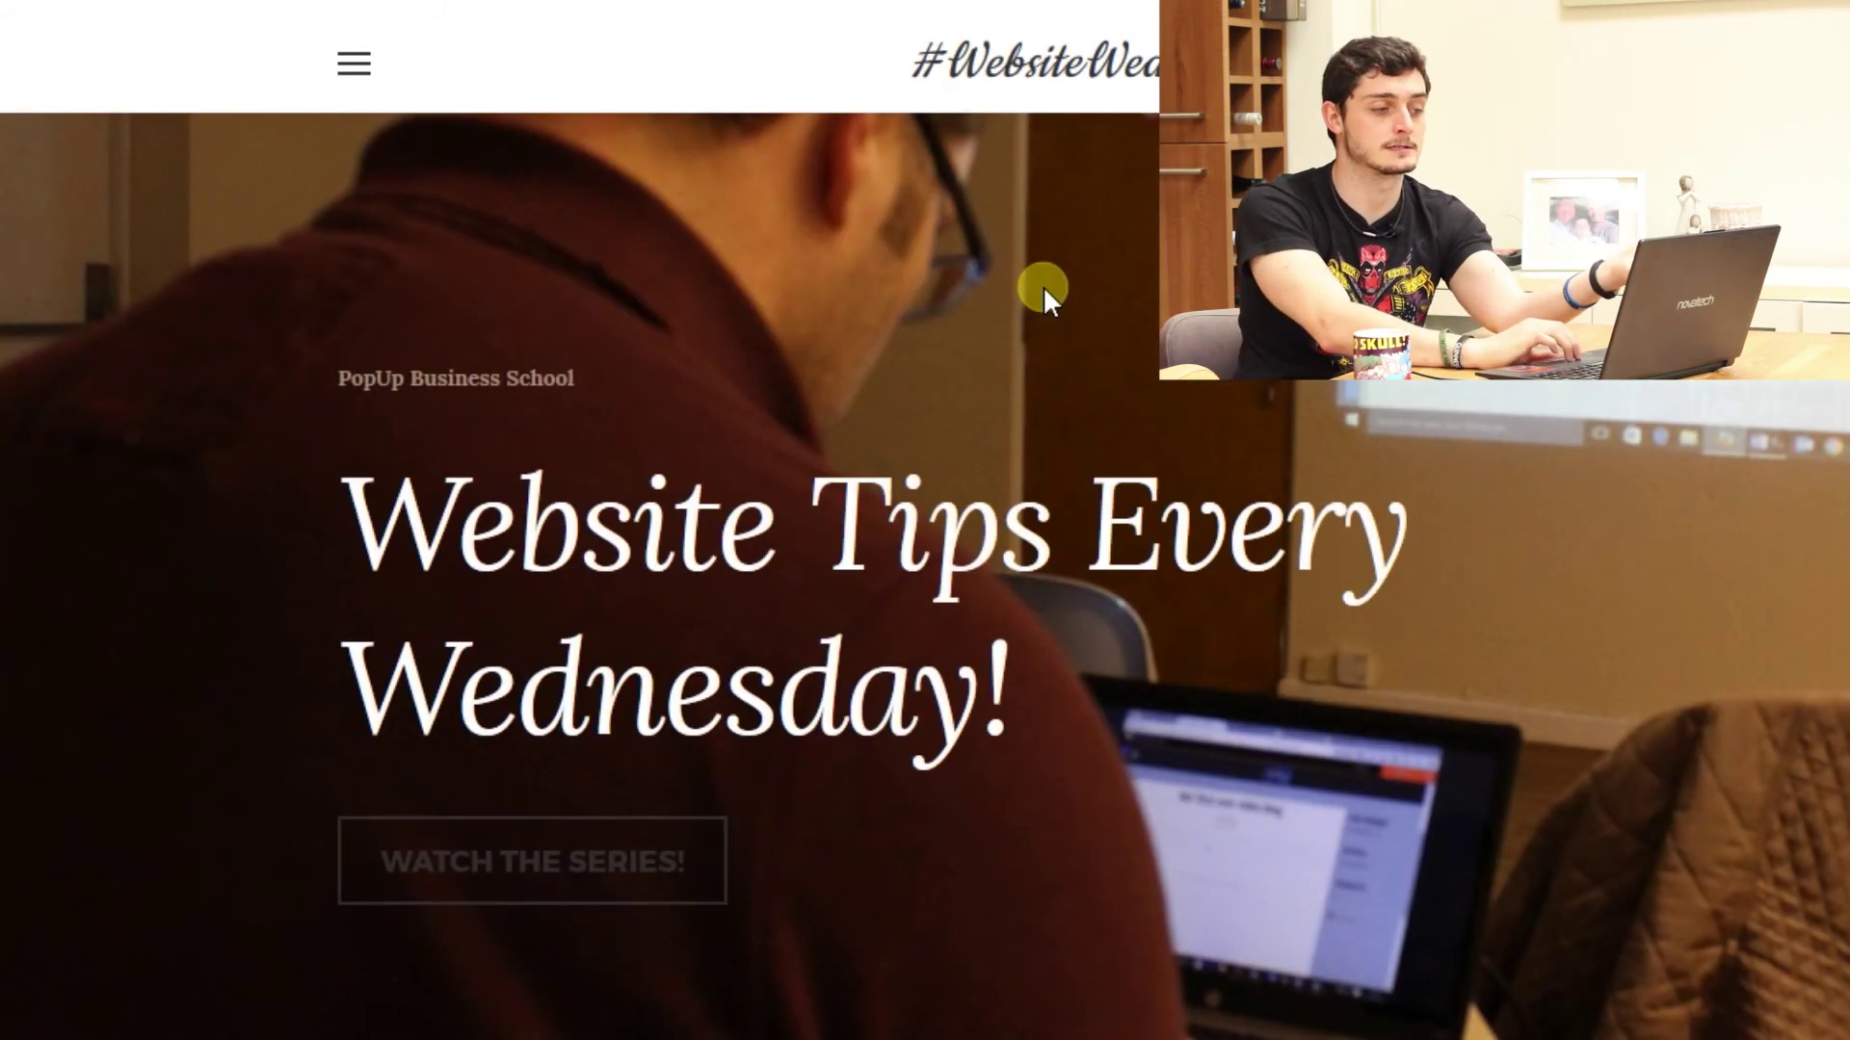
scroll(1042, 285, down, 6)
scroll(1043, 285, up, 6)
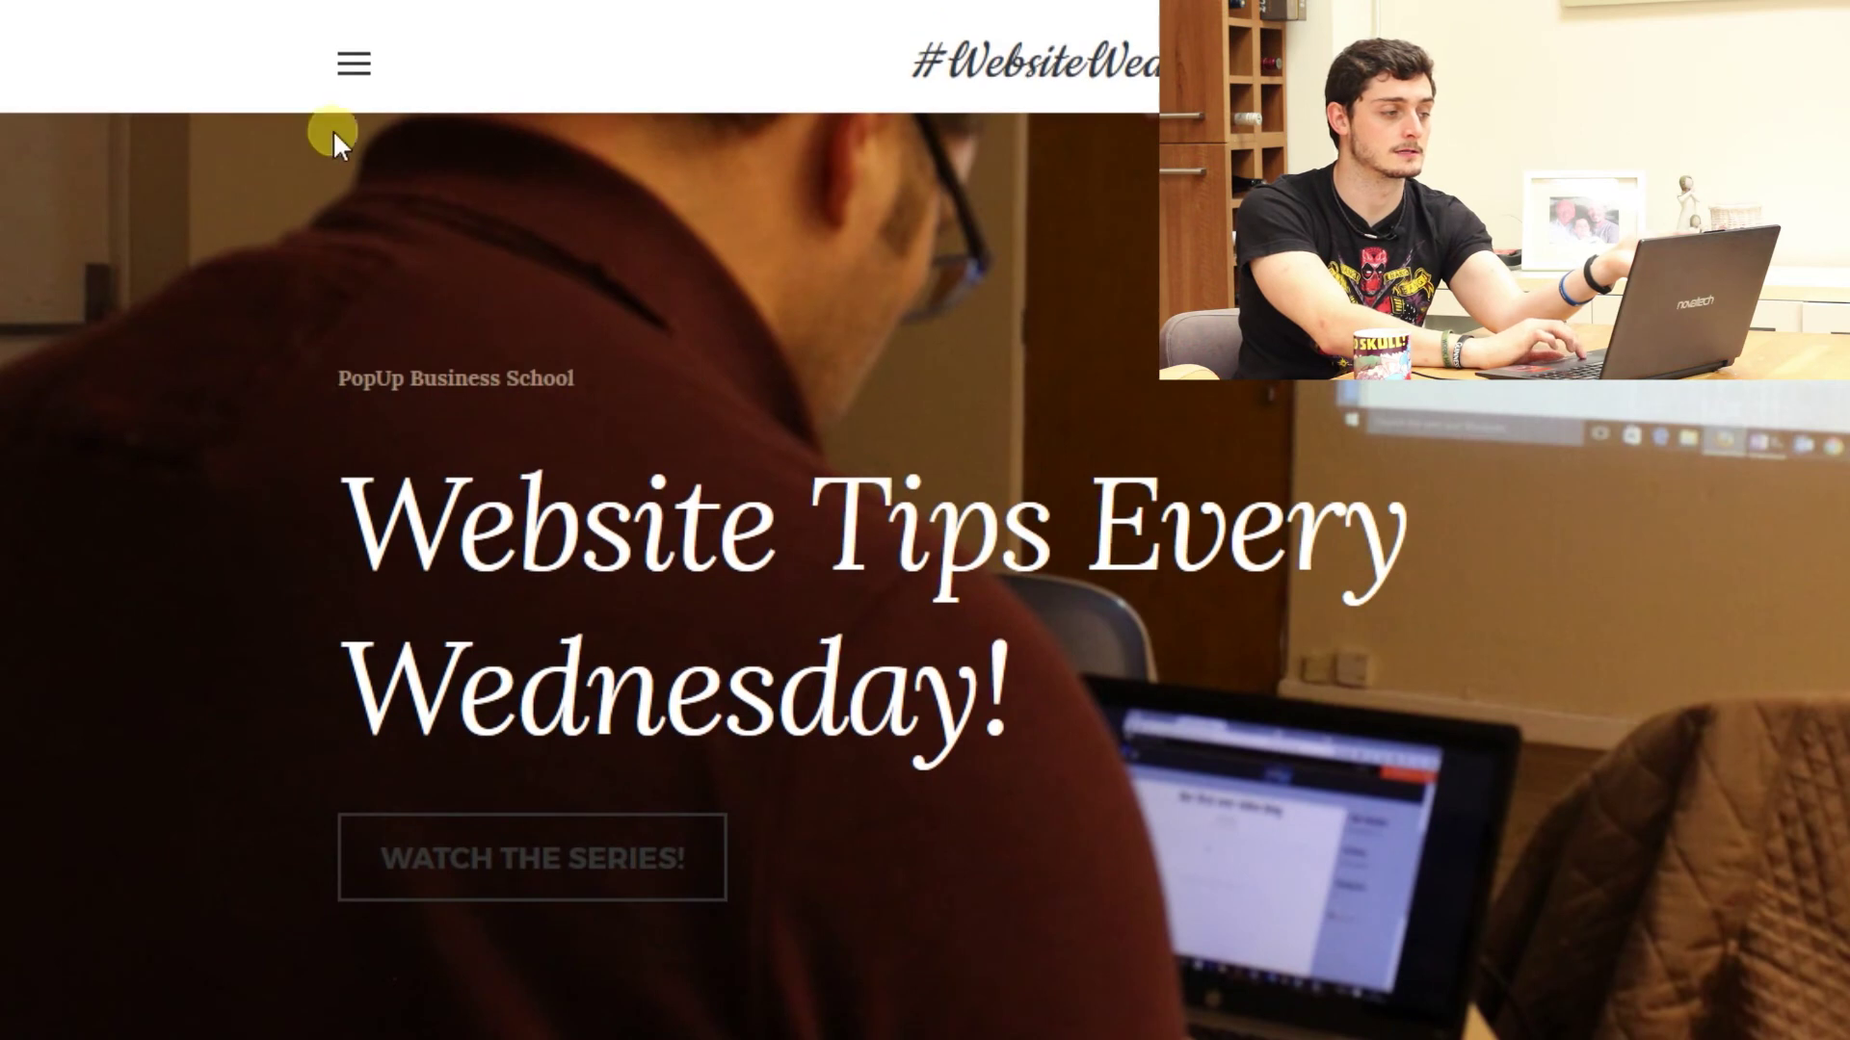